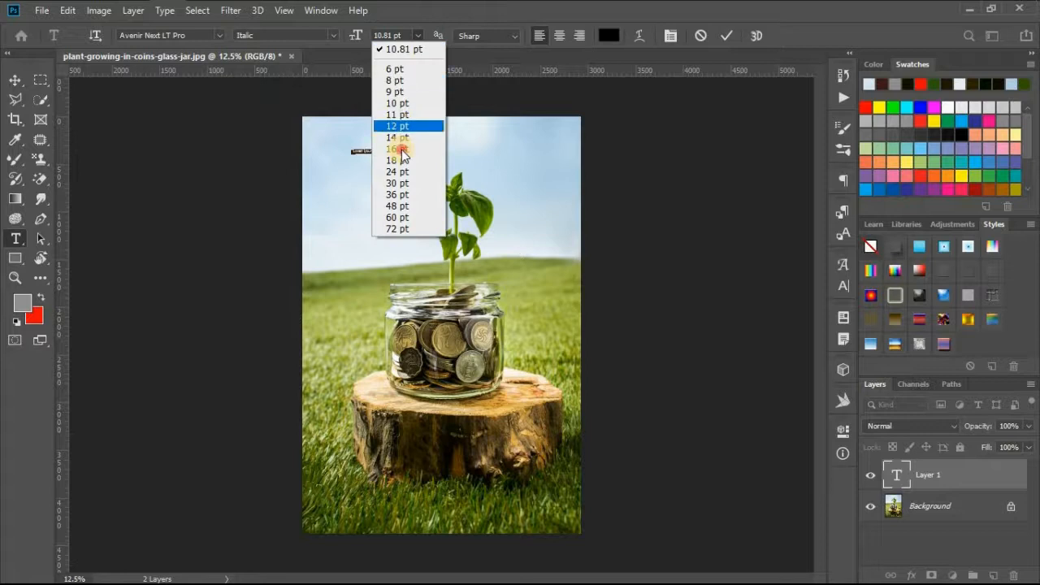
# - Set the font size of the Lorem Ipsum text to 72 pt and keep its text colour black
pyautogui.click(397, 149)
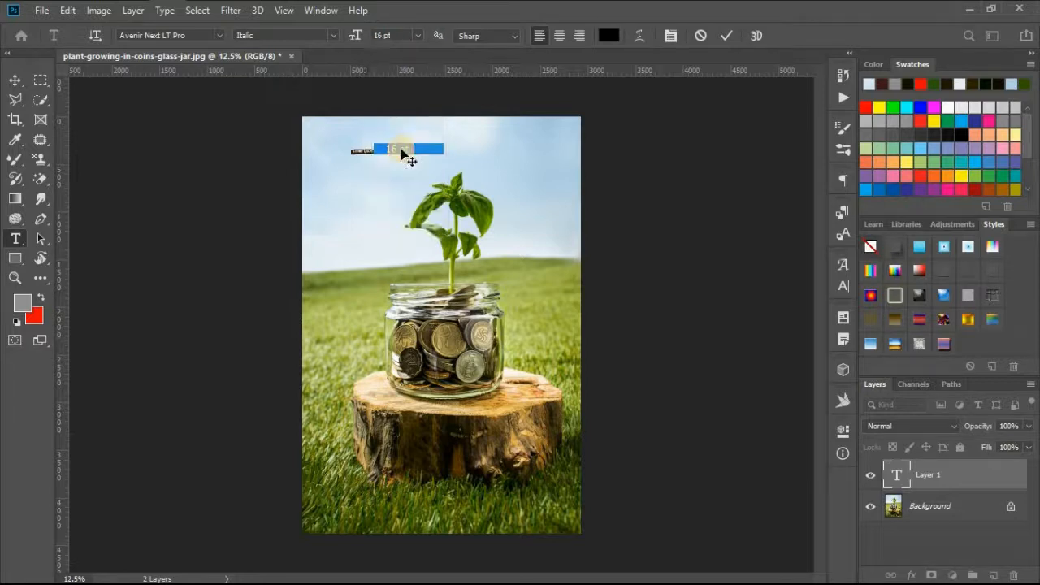
pyautogui.click(418, 35)
pyautogui.click(405, 230)
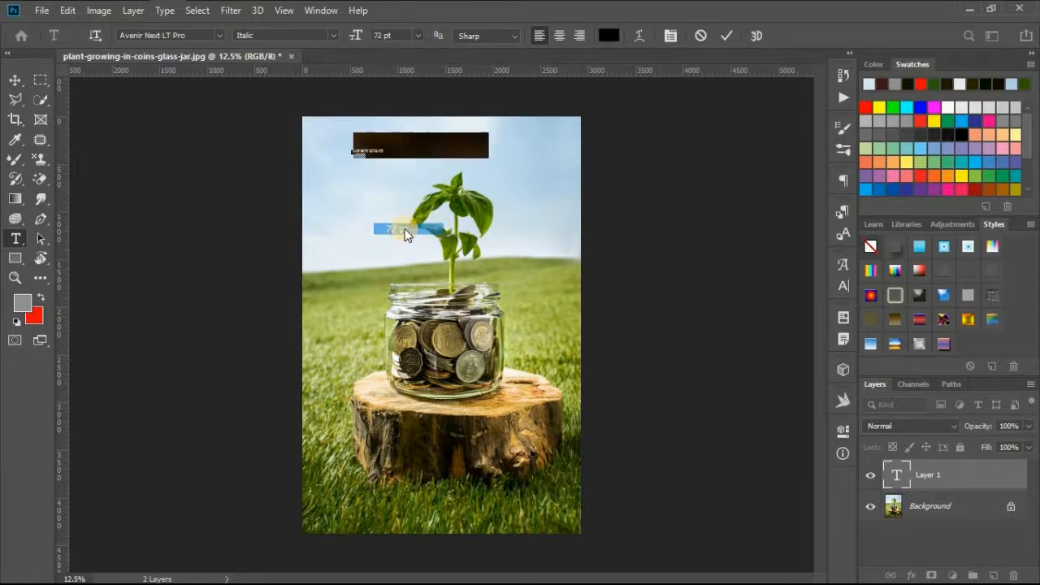
pyautogui.click(612, 32)
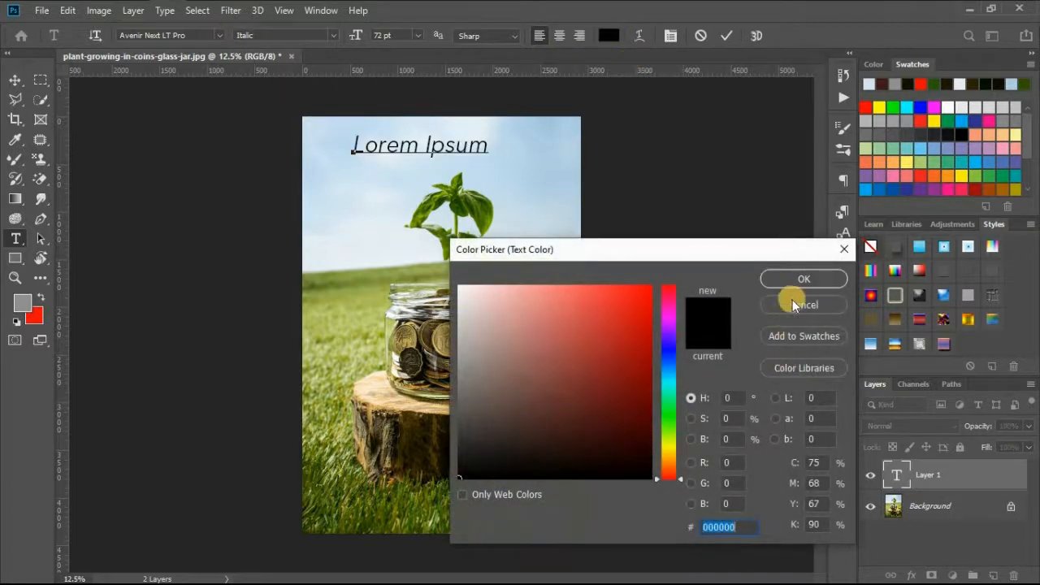
pyautogui.click(792, 301)
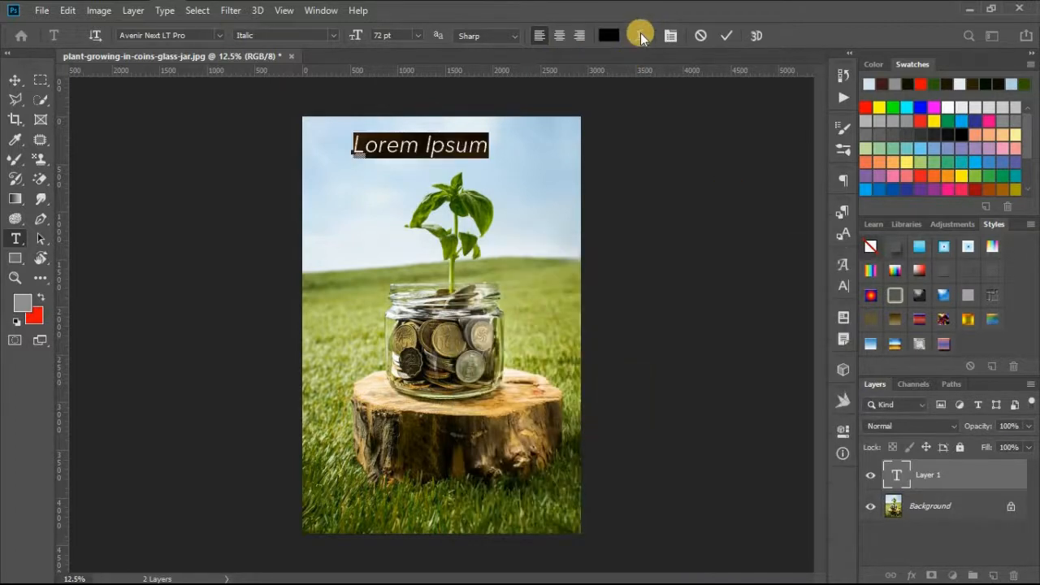
# - Try the Shell Upper, Bulge, Fisheye, Twist and Inflate warp styles on the Lorem Ipsum text
pyautogui.click(640, 36)
pyautogui.click(673, 140)
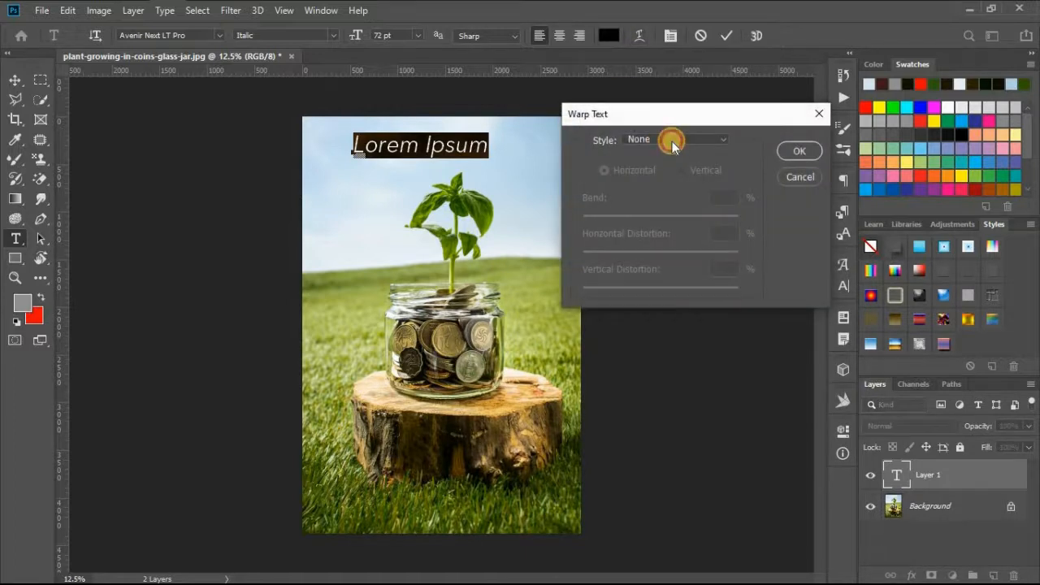
pyautogui.click(669, 283)
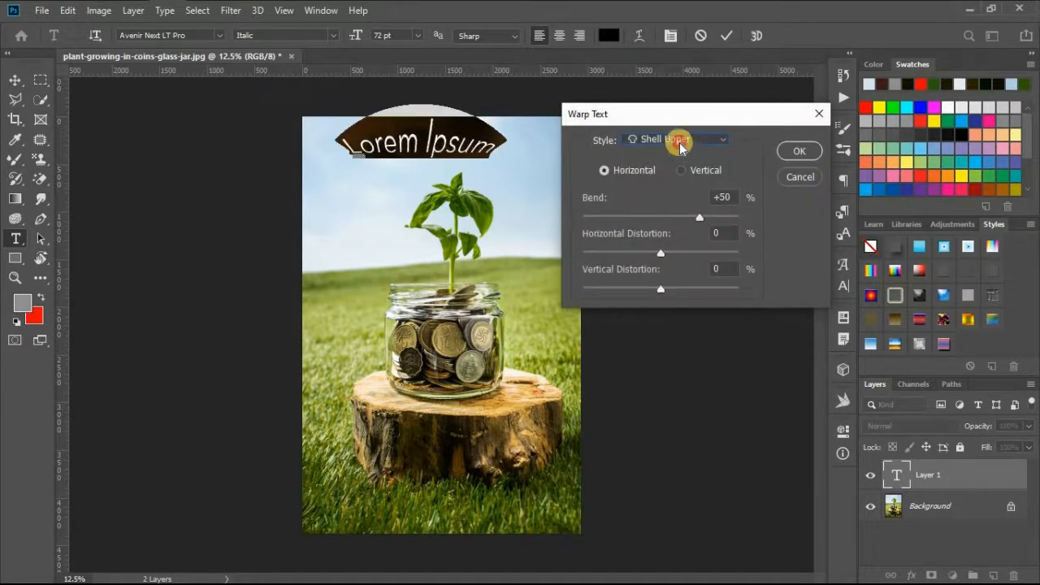
pyautogui.click(678, 139)
pyautogui.click(658, 252)
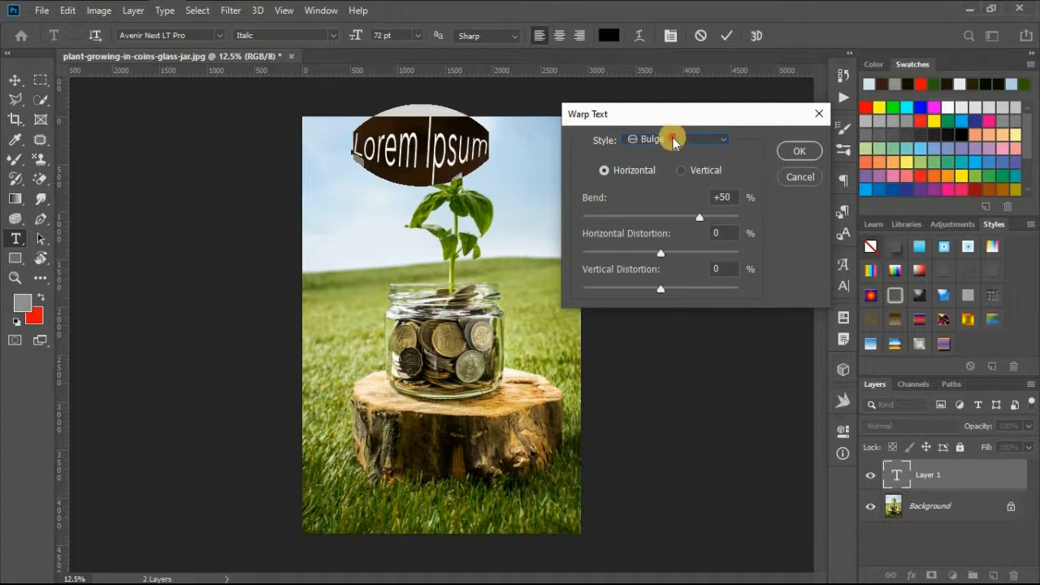
pyautogui.click(674, 140)
pyautogui.click(664, 385)
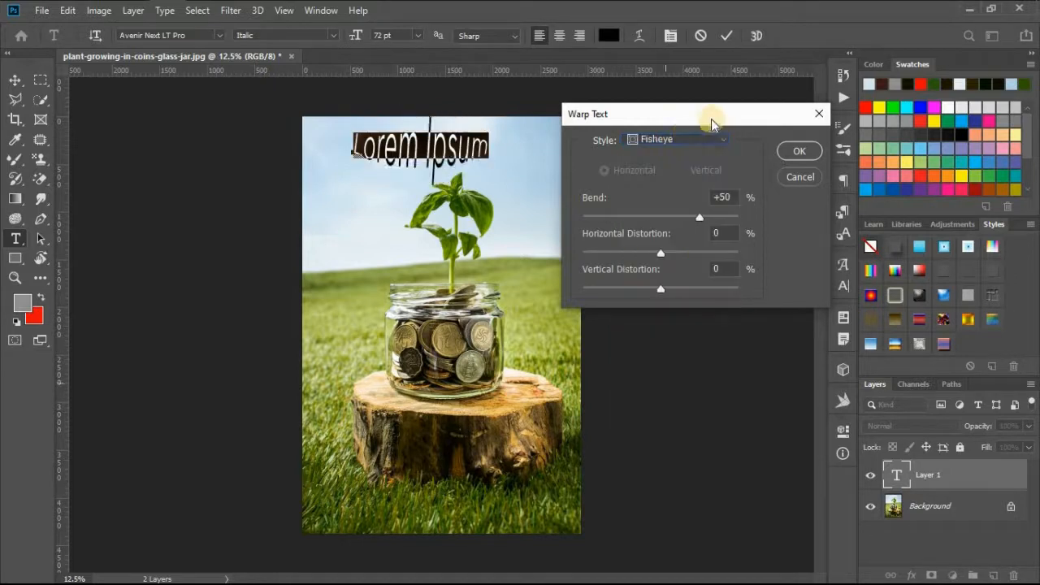
pyautogui.click(682, 139)
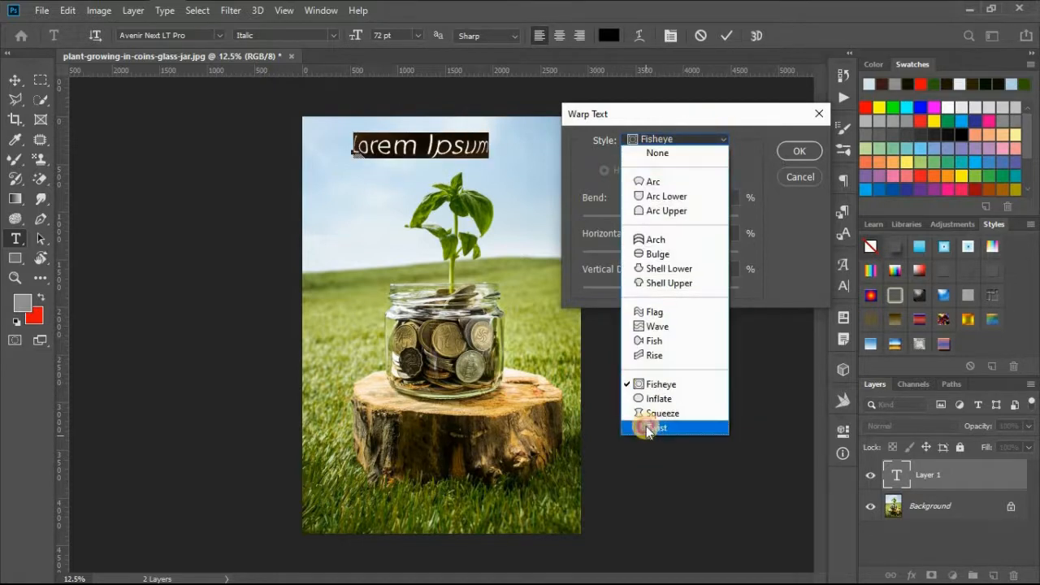
pyautogui.click(646, 426)
pyautogui.click(658, 142)
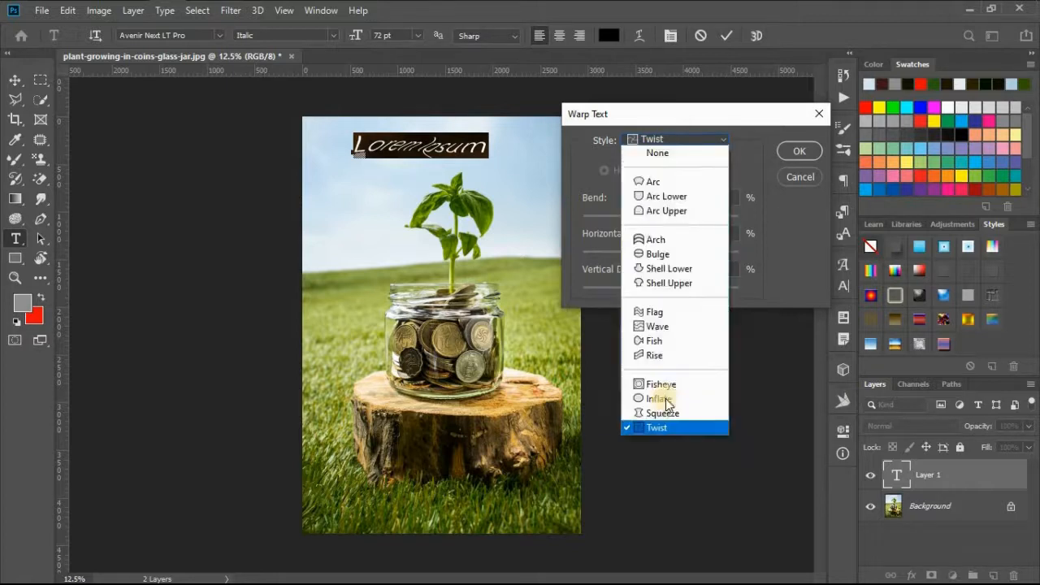
pyautogui.click(663, 400)
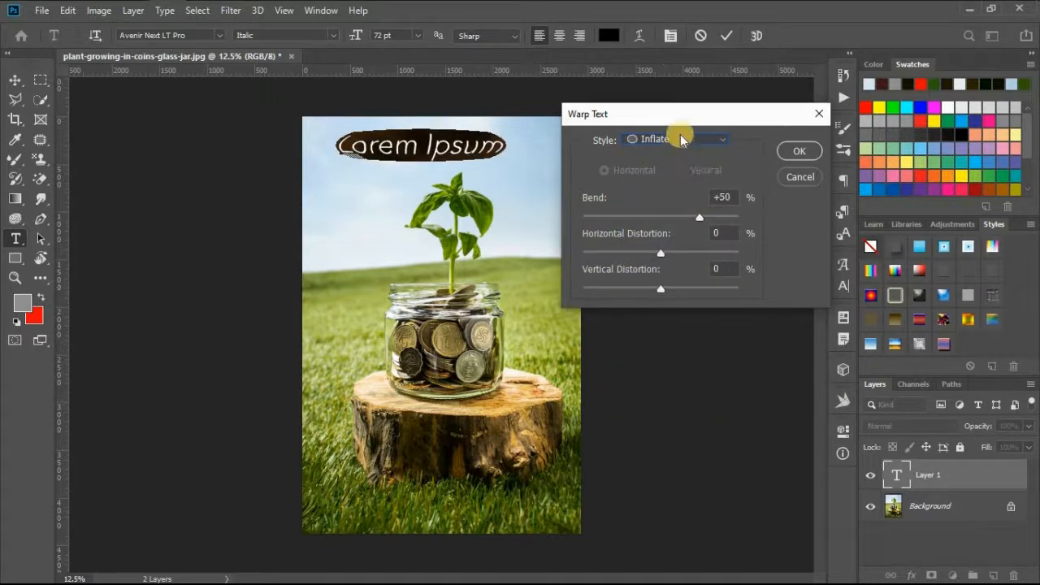
# - Try a Fish warp with bend +73, horizontal distortion +40 and vertical distortion -41 on the text, and cancel the warp
pyautogui.click(680, 142)
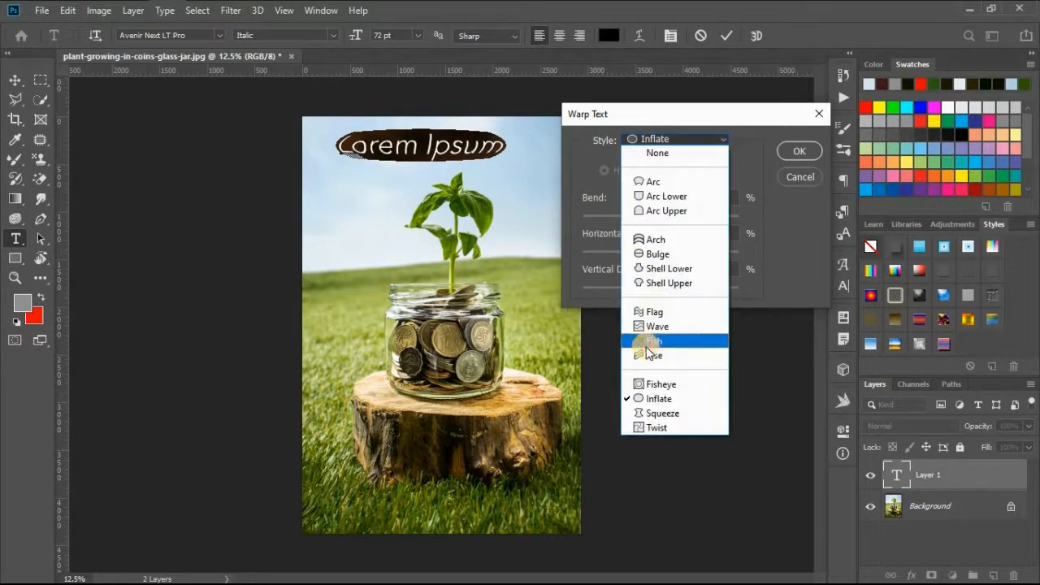
pyautogui.click(654, 340)
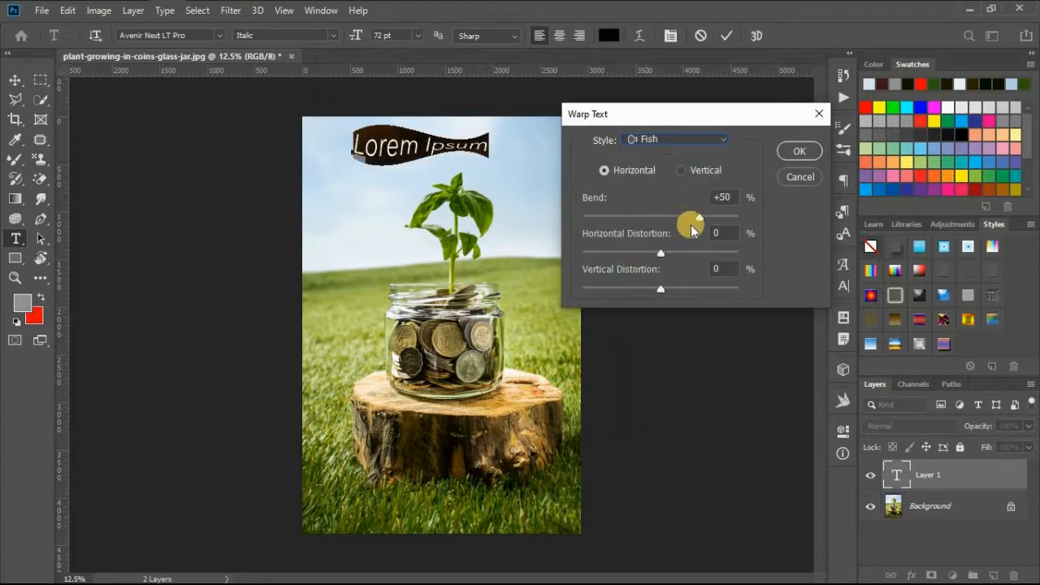
pyautogui.moveTo(696, 220)
pyautogui.mouseDown()
pyautogui.moveTo(652, 213)
pyautogui.moveTo(716, 217)
pyautogui.mouseUp()
pyautogui.moveTo(661, 253); pyautogui.dragTo(690, 251)
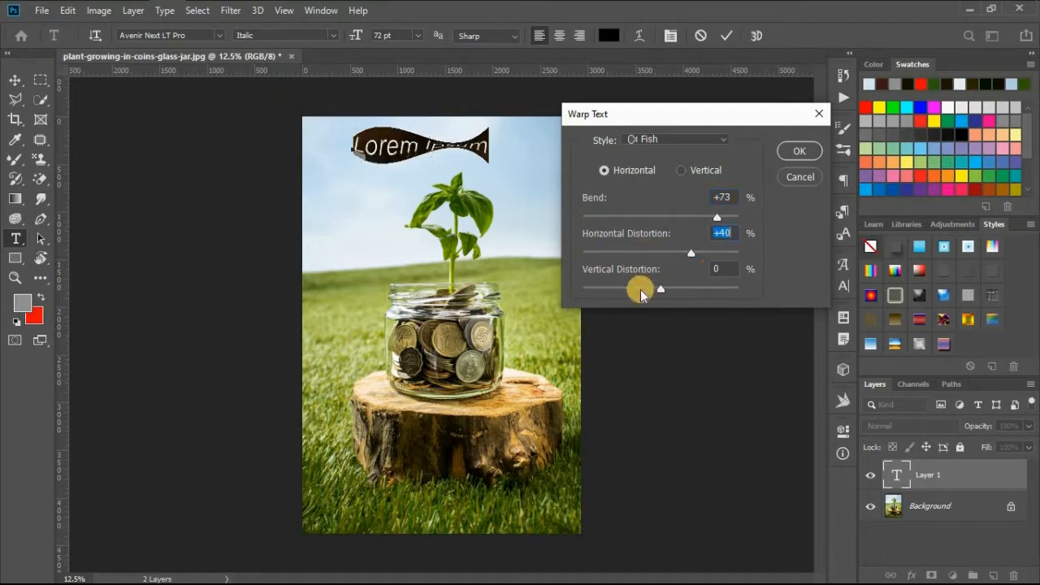
pyautogui.moveTo(660, 287); pyautogui.dragTo(627, 288)
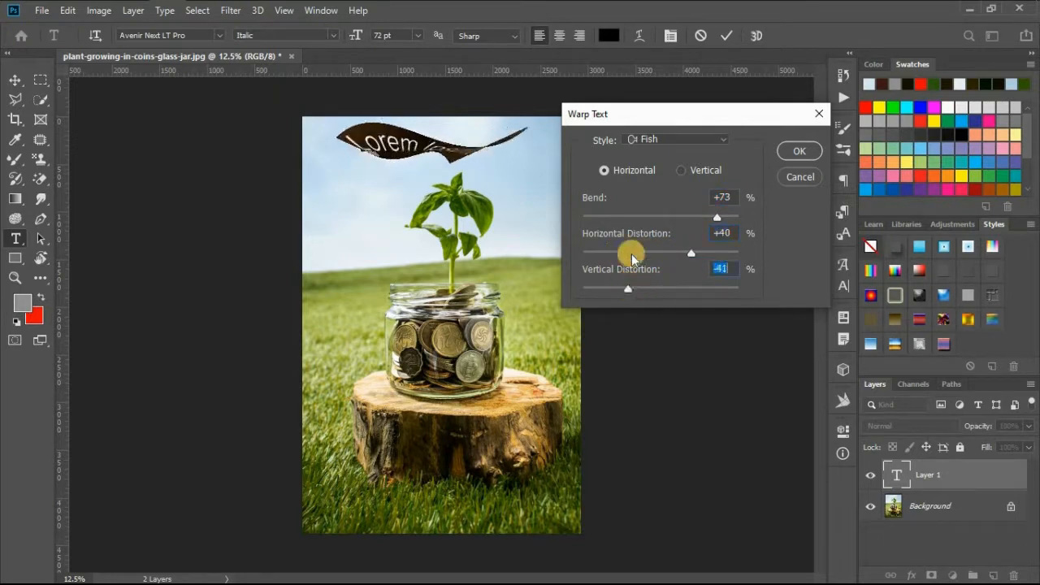
pyautogui.click(788, 179)
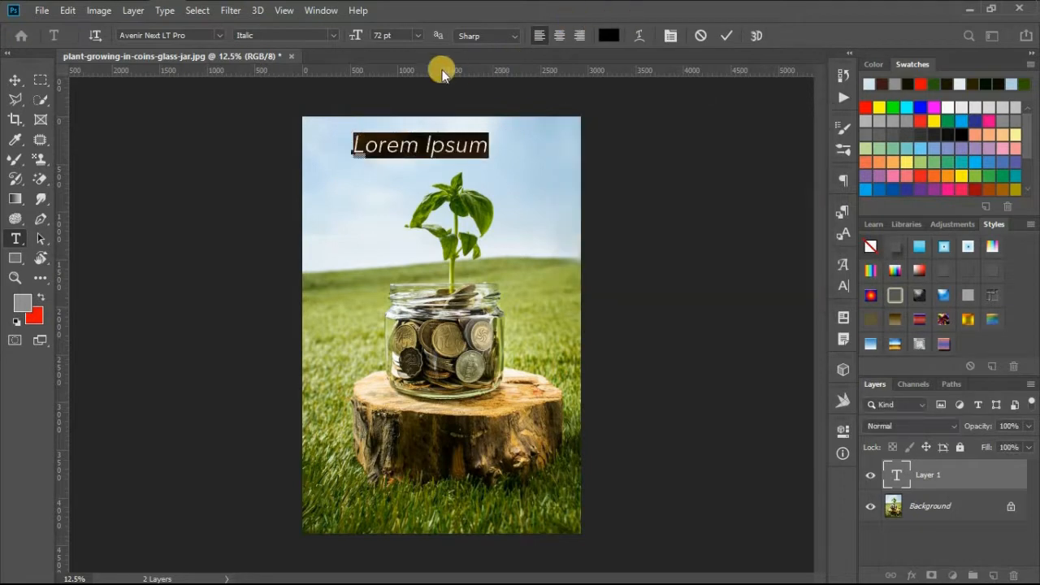
# - Set the Lorem Ipsum text's anti-aliasing to Smooth, keep its font and style, and commit the text
pyautogui.click(492, 37)
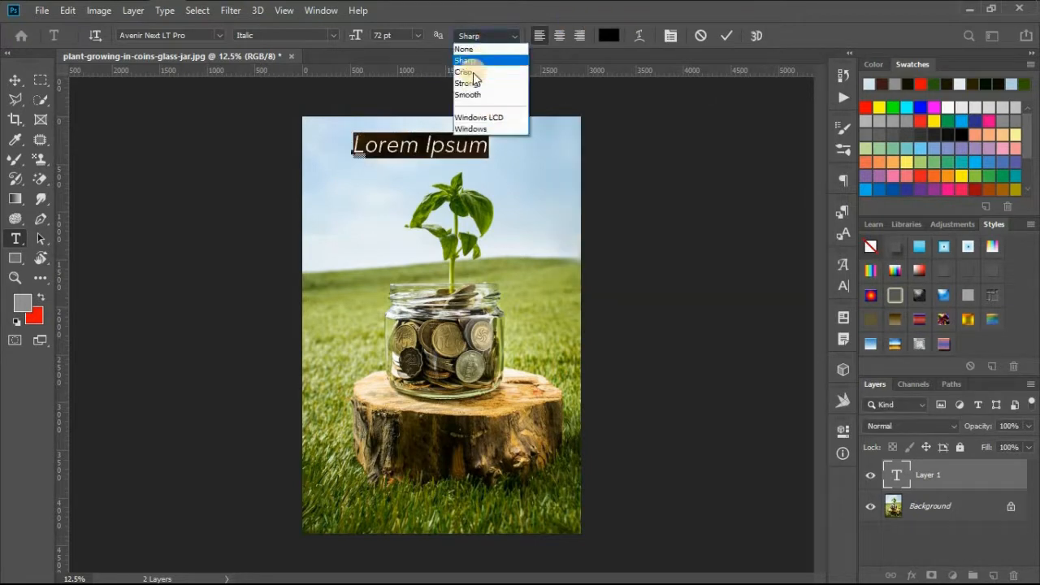
pyautogui.click(471, 96)
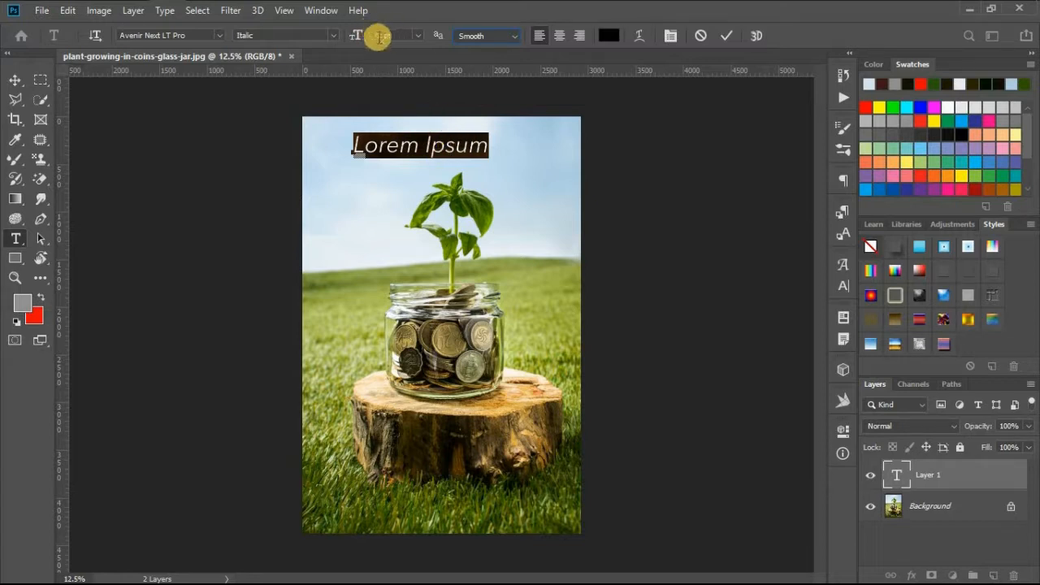
pyautogui.click(333, 36)
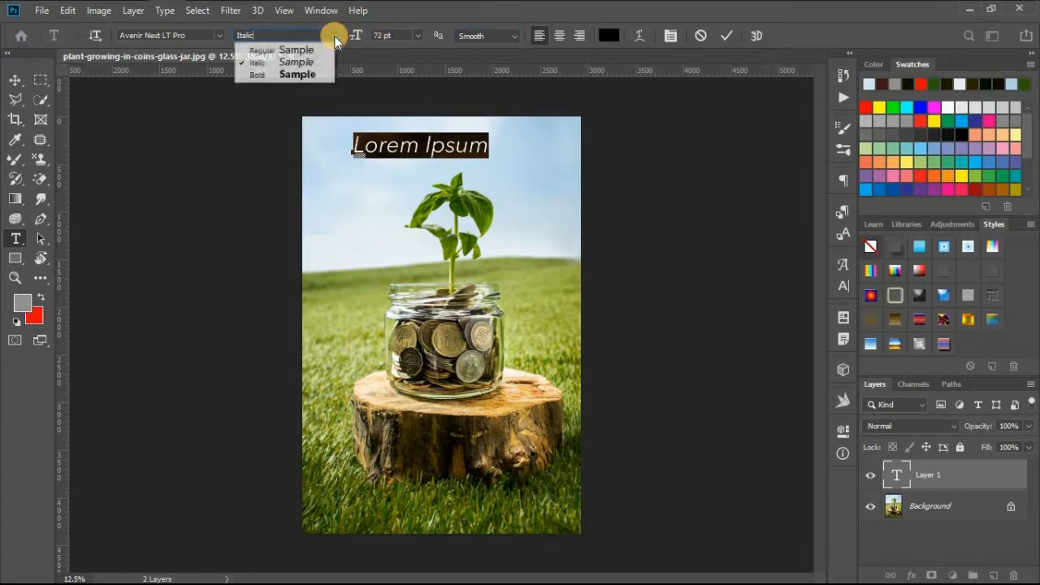
pyautogui.click(218, 36)
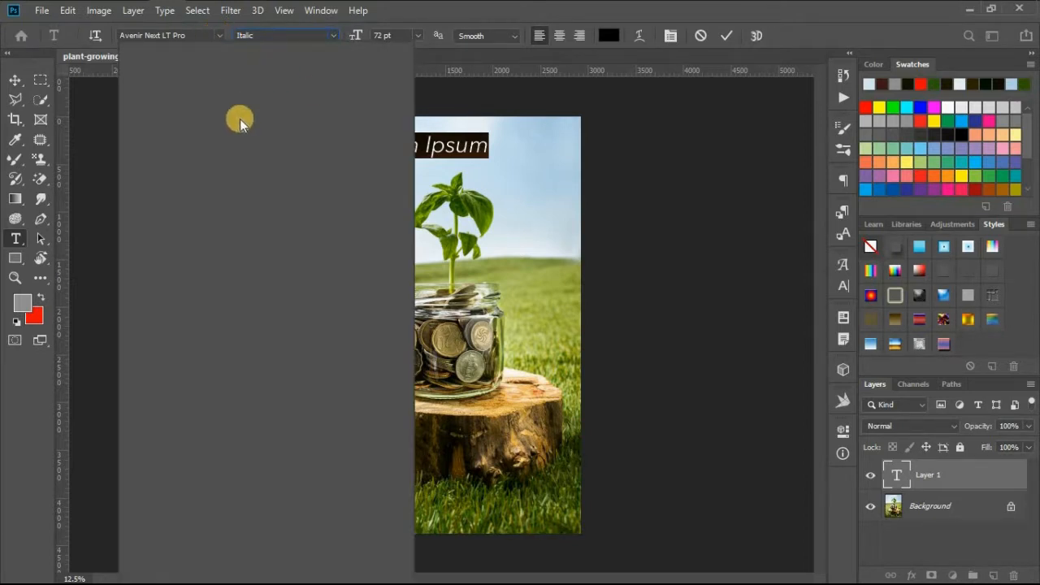
pyautogui.click(455, 144)
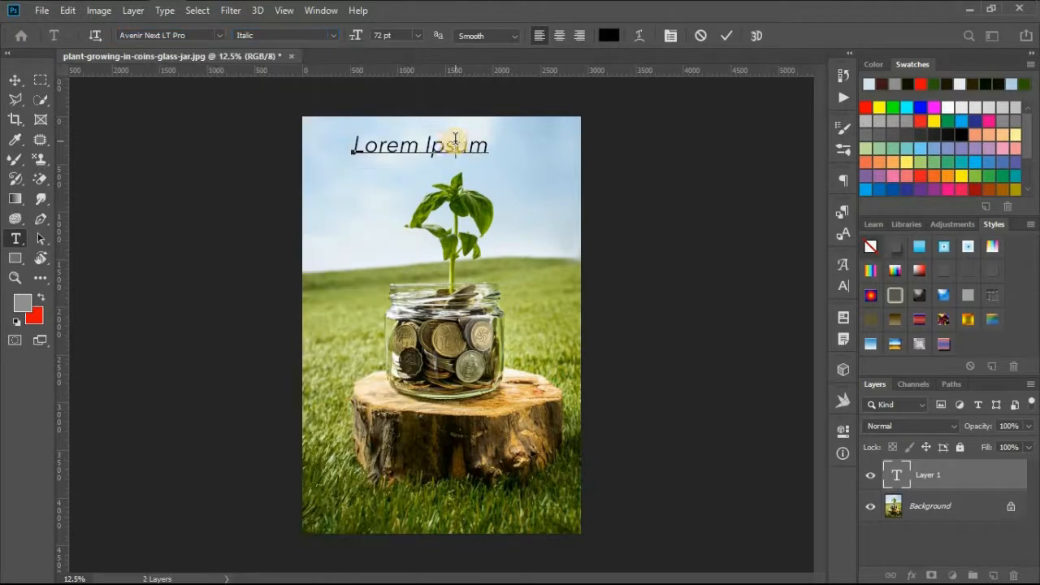
pyautogui.click(15, 80)
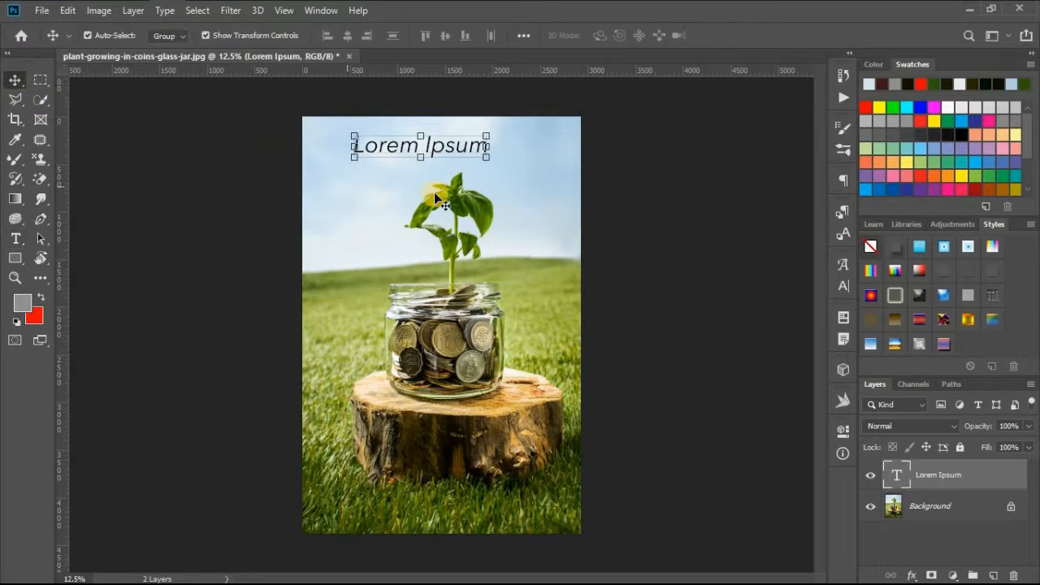
# - Apply faux bold, faux italic, small caps, subscript, underline and strikethrough to the Lorem Ipsum text
pyautogui.click(841, 288)
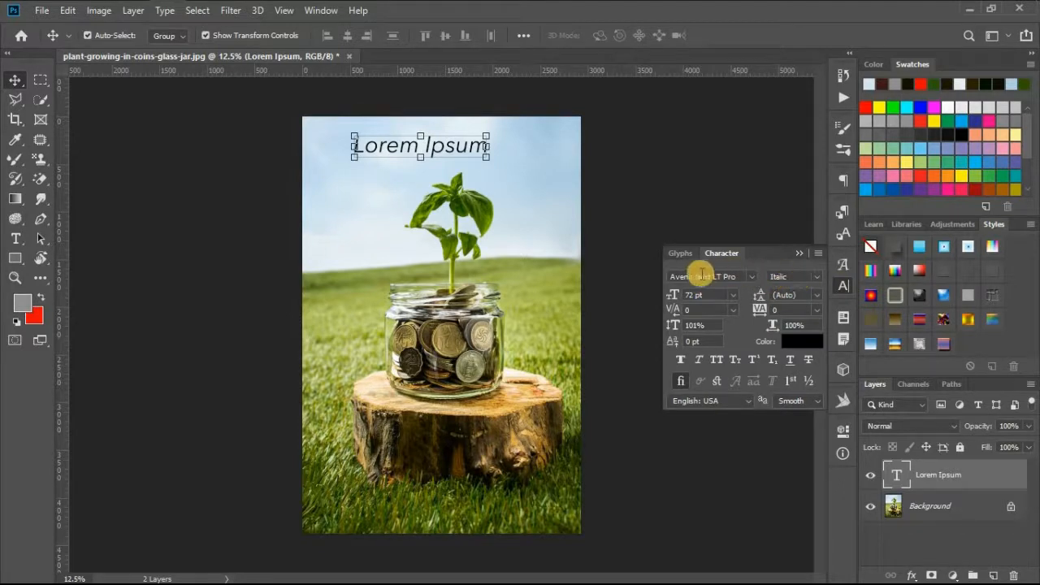
pyautogui.click(716, 363)
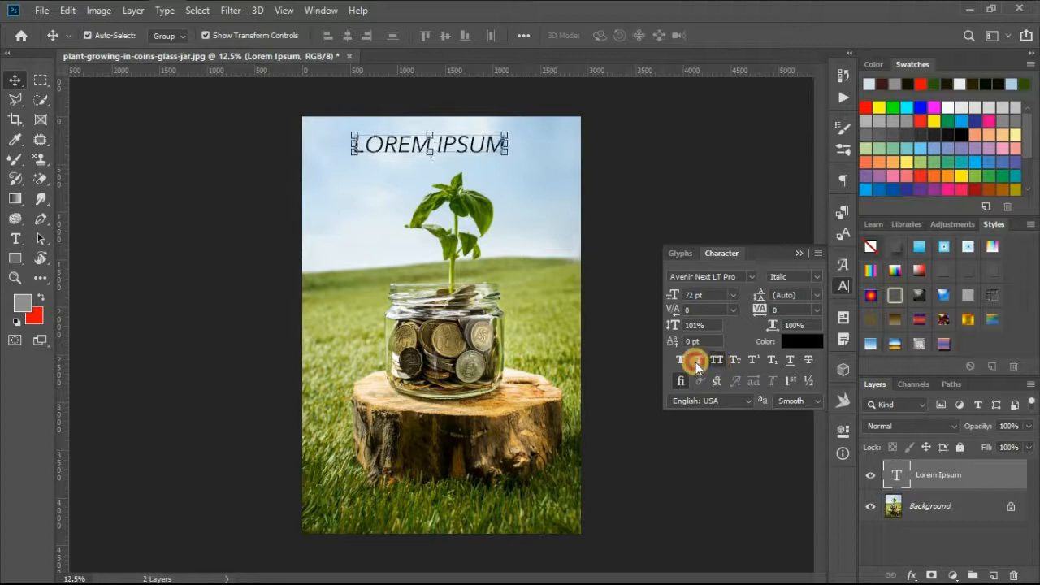
pyautogui.click(756, 362)
pyautogui.click(736, 362)
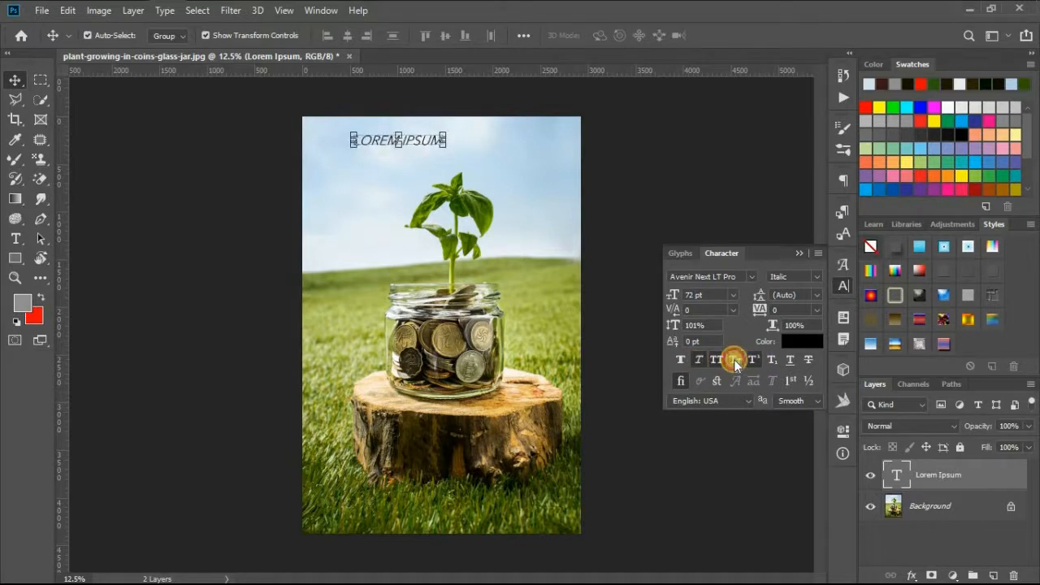
pyautogui.click(771, 363)
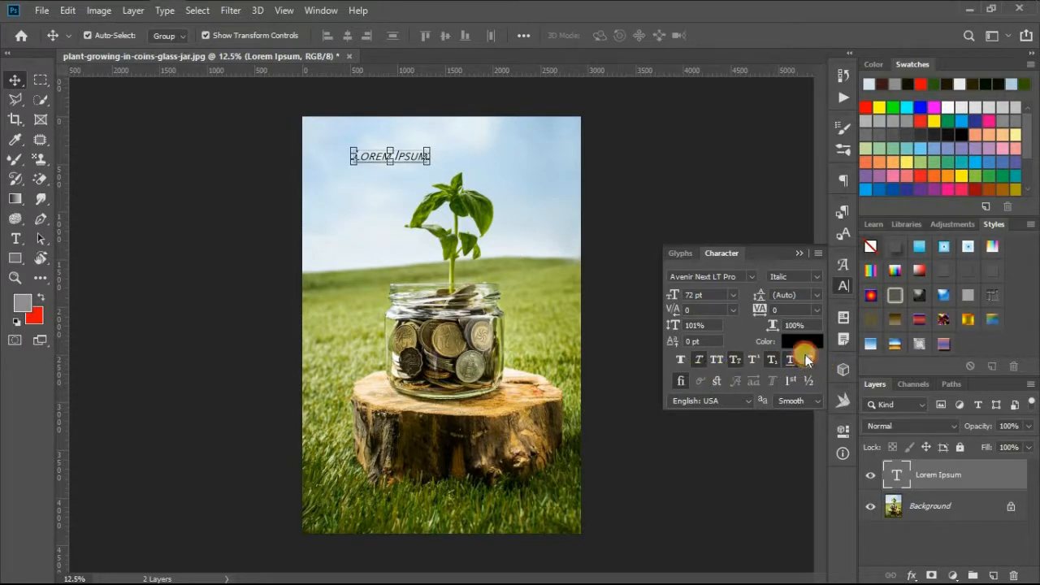
pyautogui.click(807, 360)
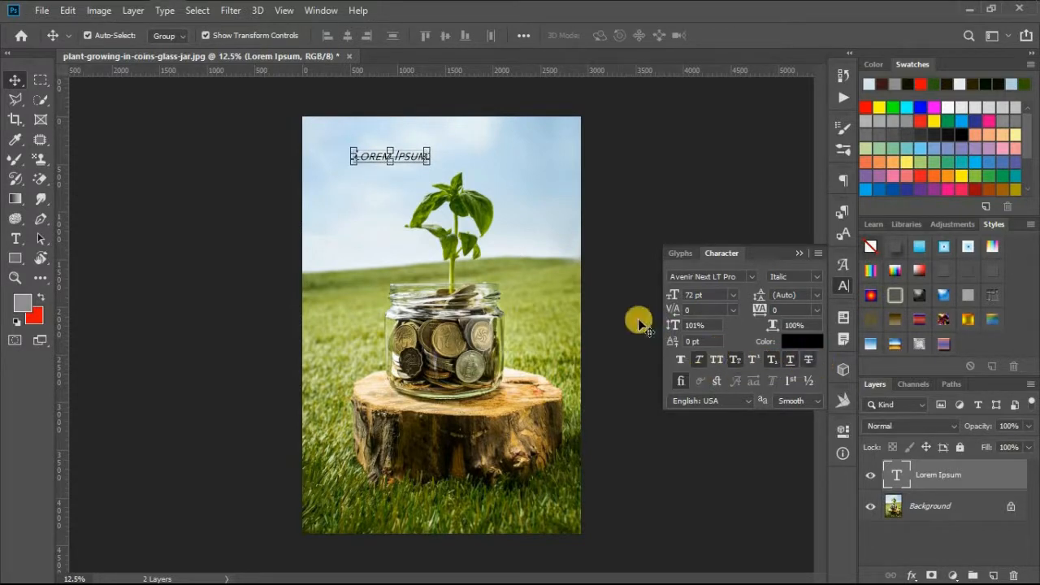
pyautogui.click(680, 363)
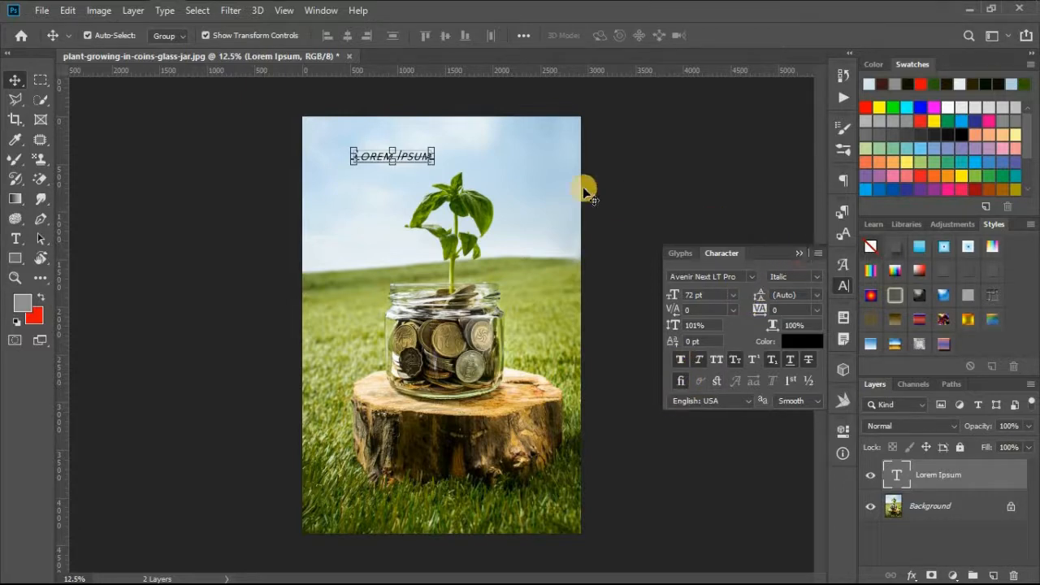
# - Delete the Lorem Ipsum text layer and add vertical text reading "FLOWER" in the upper-left sky of the photo
pyautogui.click(559, 185)
pyautogui.press('Delete')
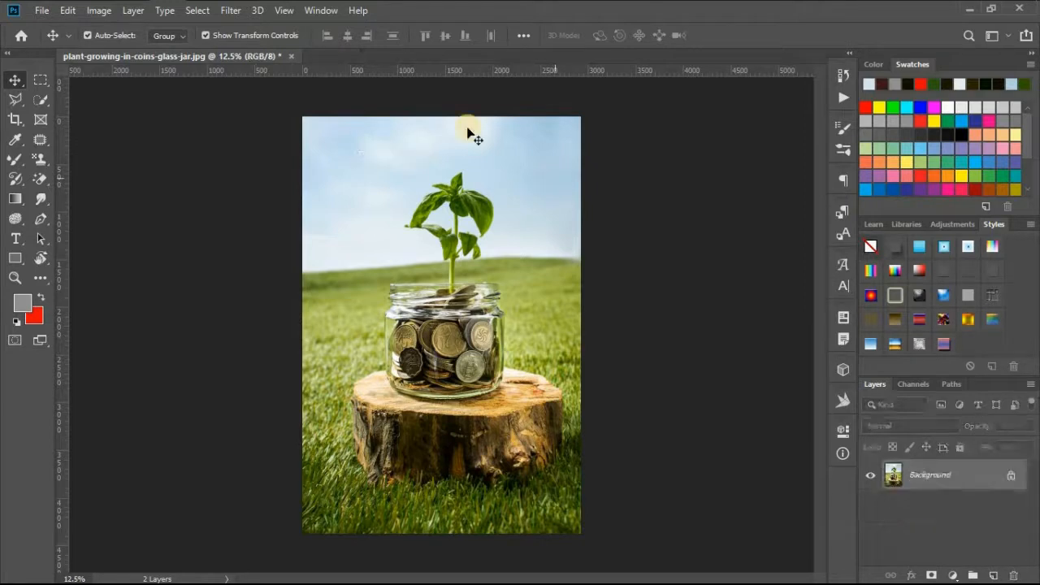
pyautogui.click(16, 237)
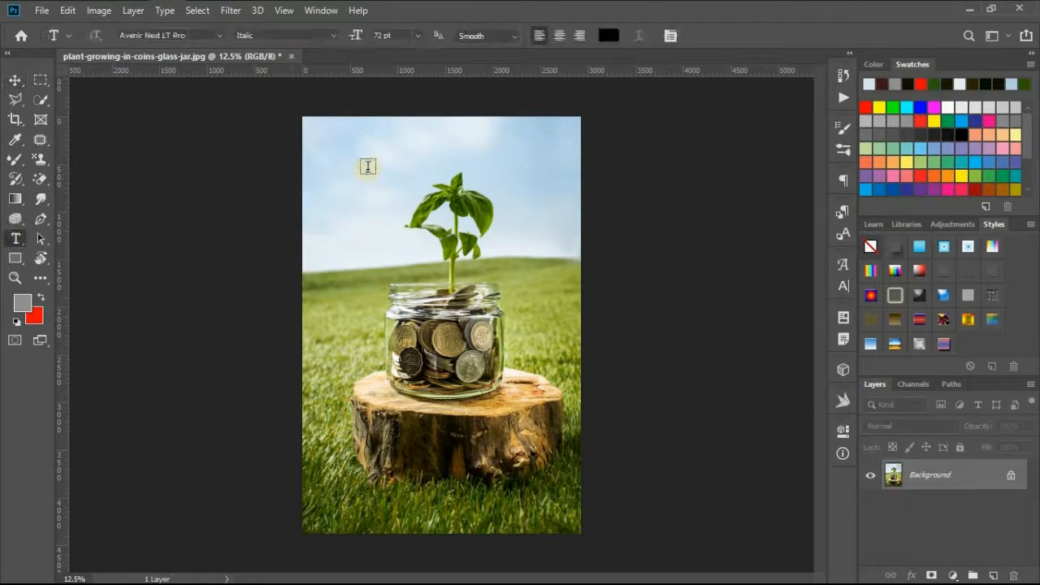
pyautogui.rightClick(15, 240)
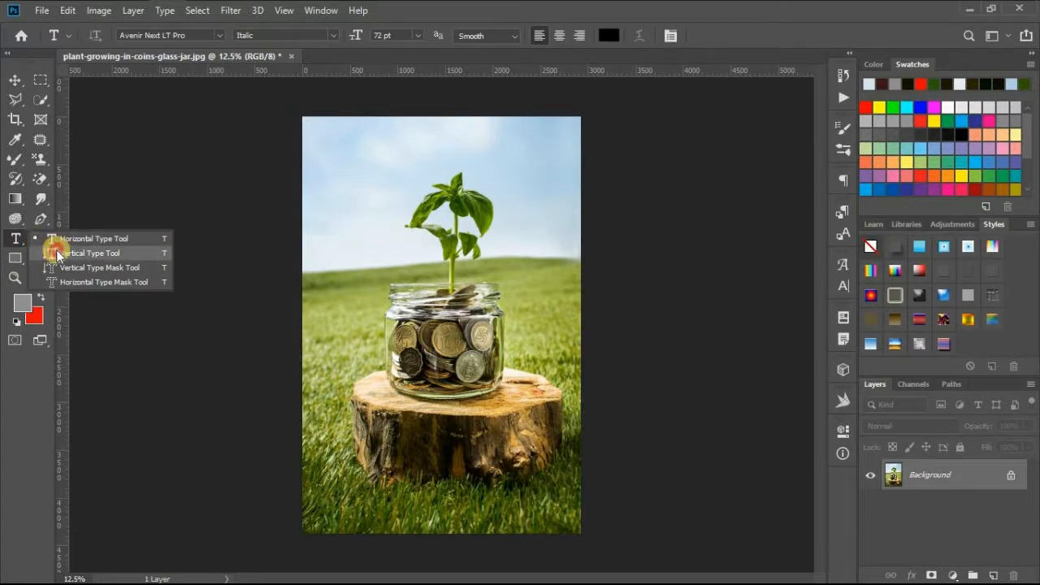
pyautogui.click(85, 253)
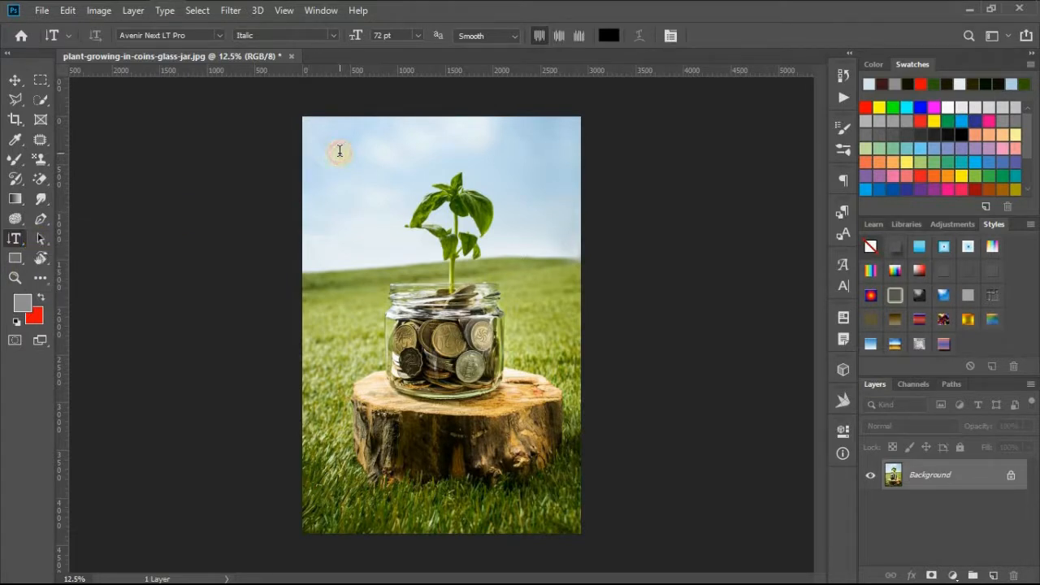
pyautogui.click(339, 151)
pyautogui.press('BackSpace')
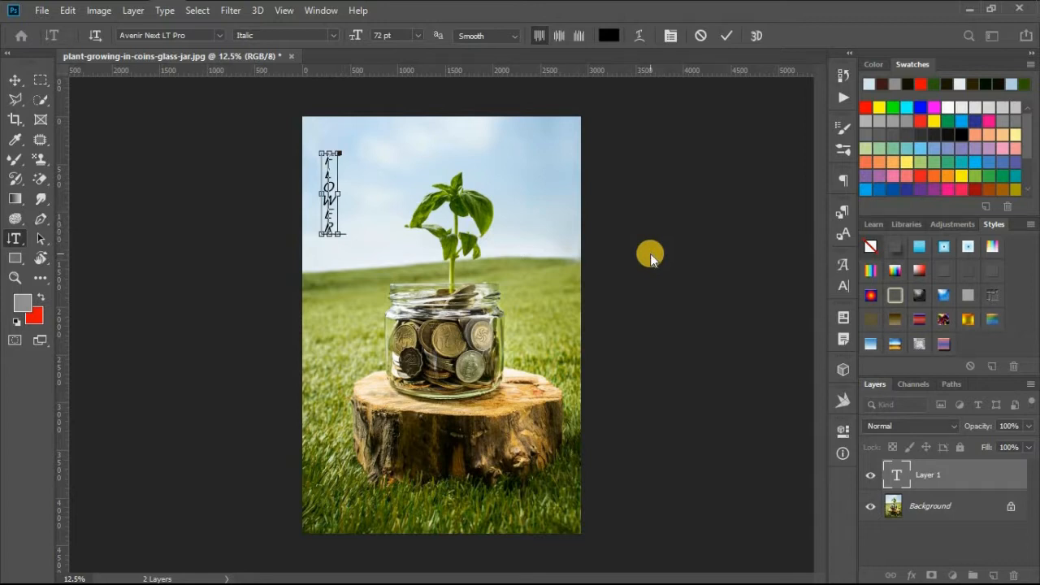
# - Remove faux bold, faux italic, small caps, subscript, underline and strikethrough from the vertical FLOWER text and commit it
pyautogui.hotkey('ctrl', 'a')
pyautogui.click(843, 285)
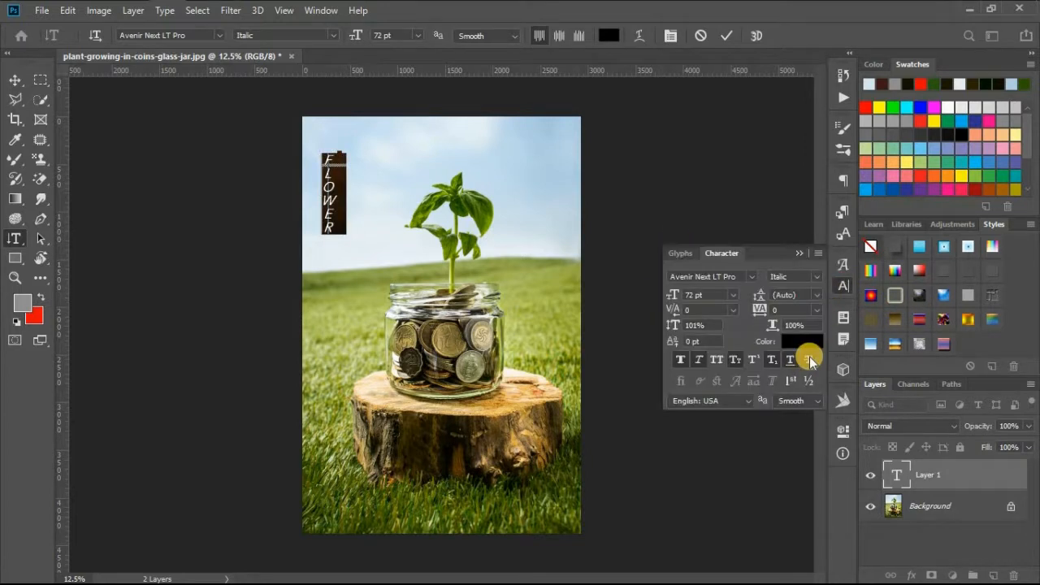
pyautogui.click(740, 362)
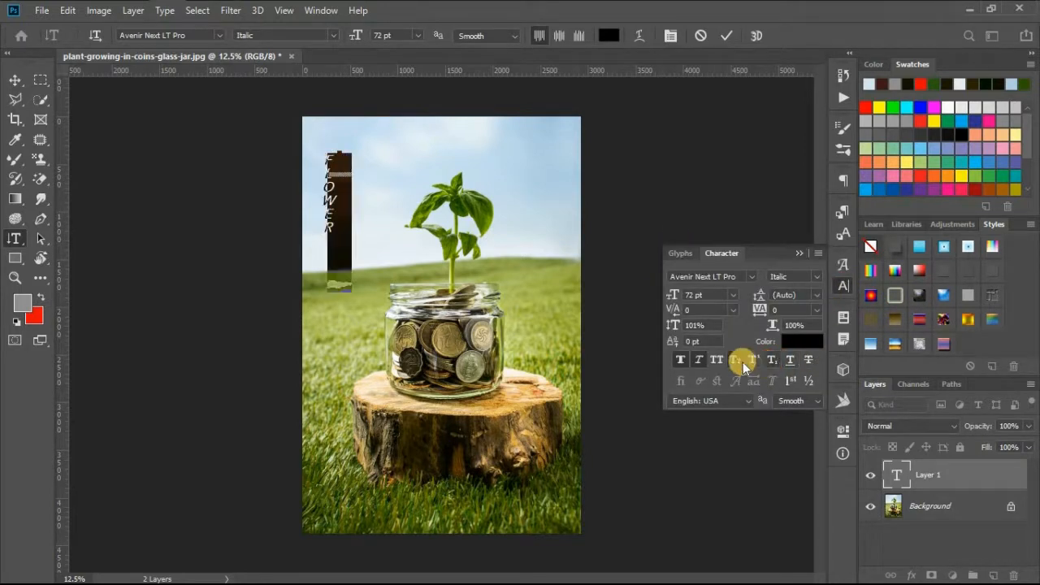
pyautogui.click(695, 360)
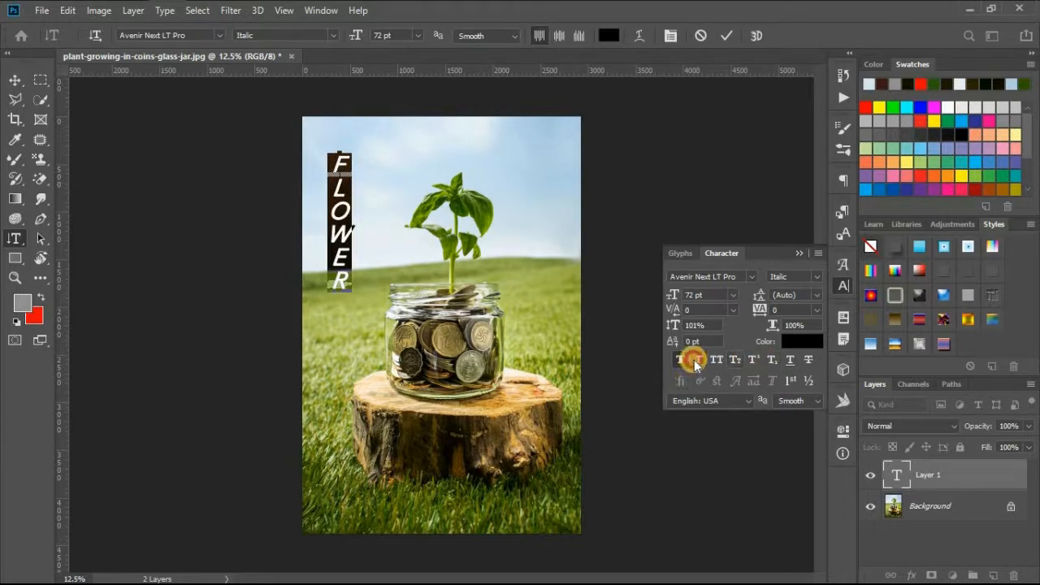
pyautogui.click(680, 360)
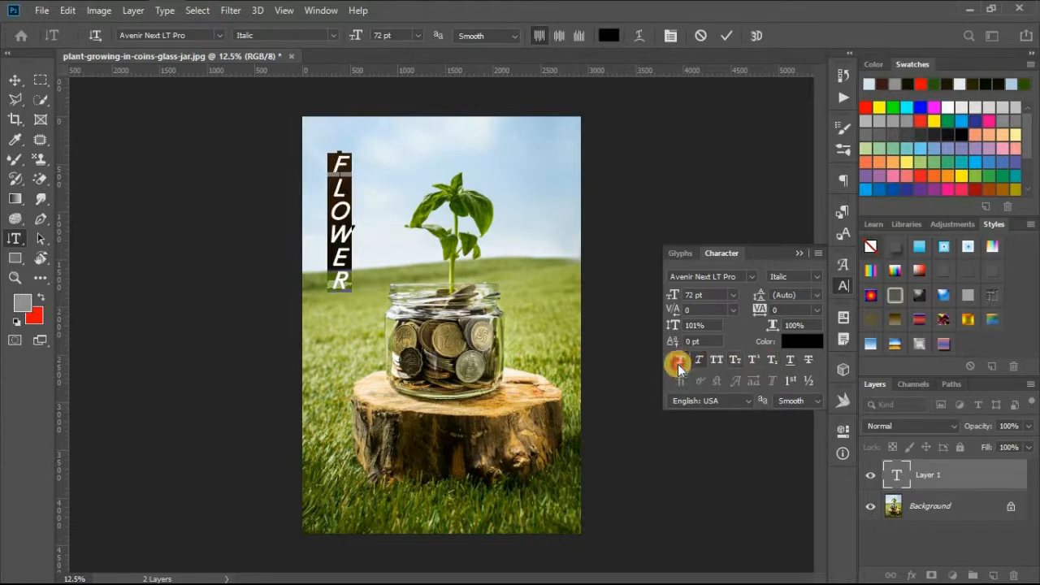
pyautogui.click(10, 77)
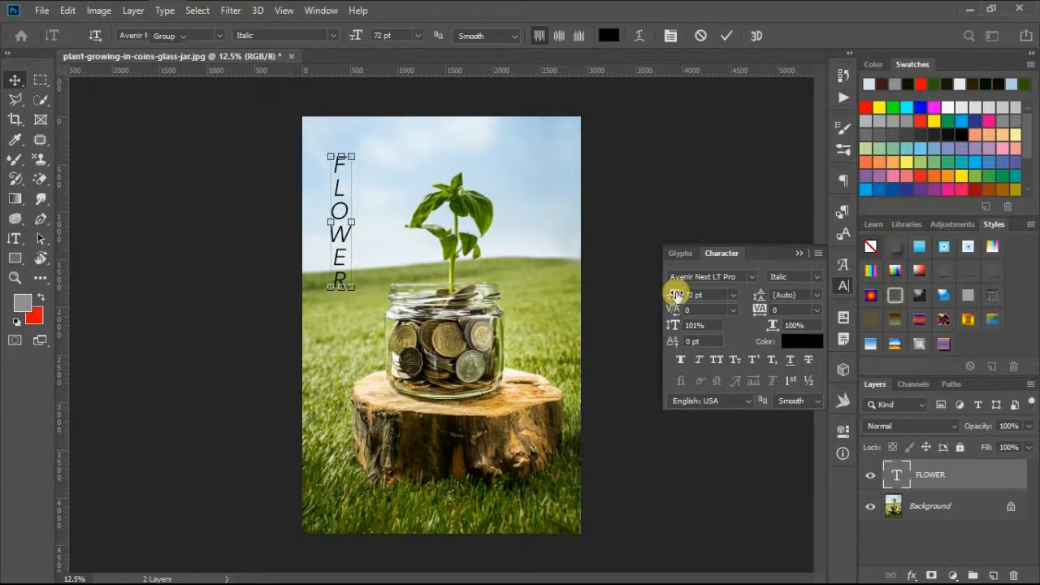
pyautogui.click(791, 254)
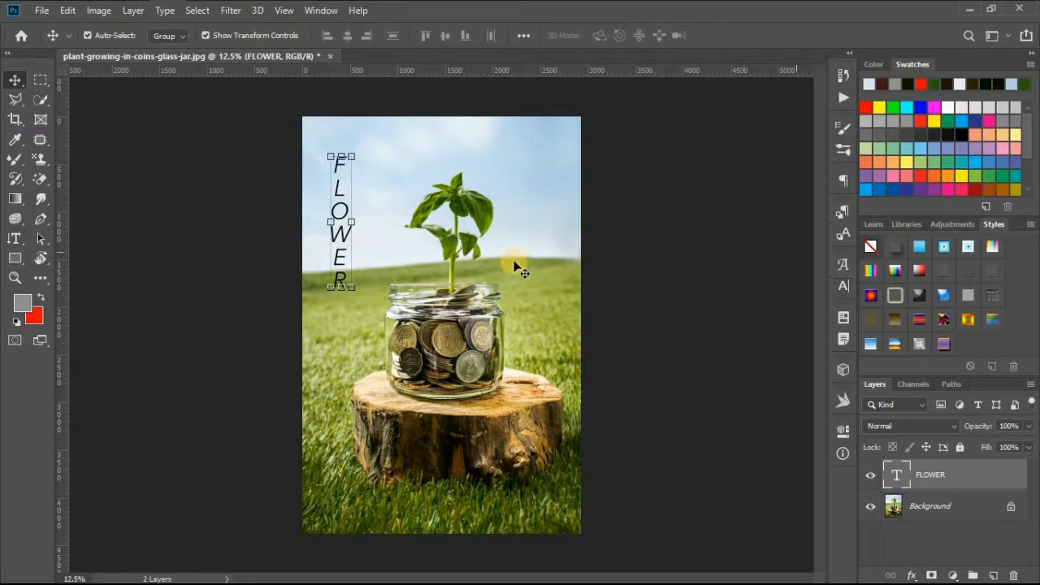
# - Try bottom alignment on the vertical FLOWER text, and restore its top alignment
pyautogui.click(843, 178)
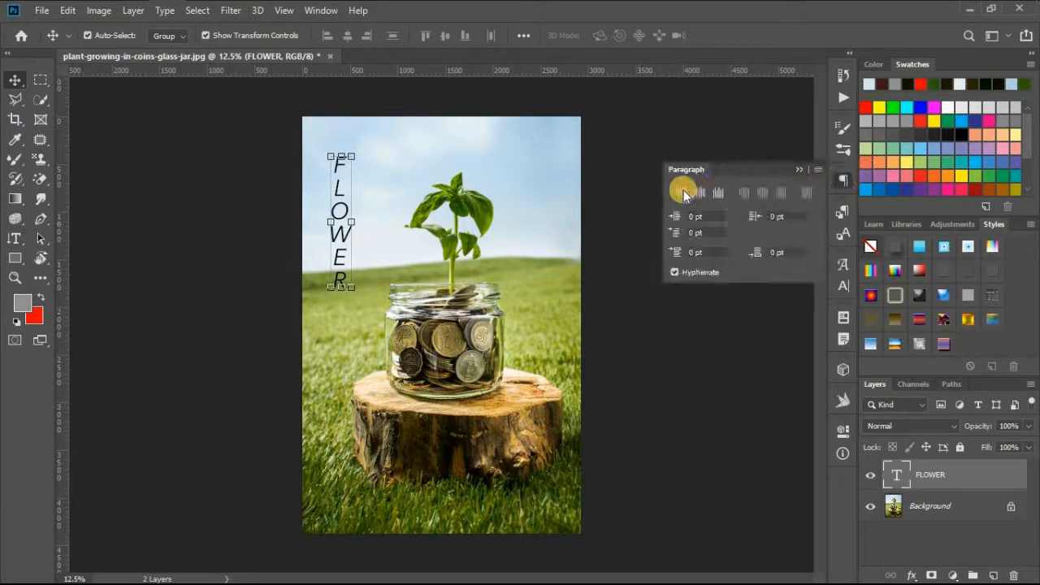
pyautogui.click(724, 192)
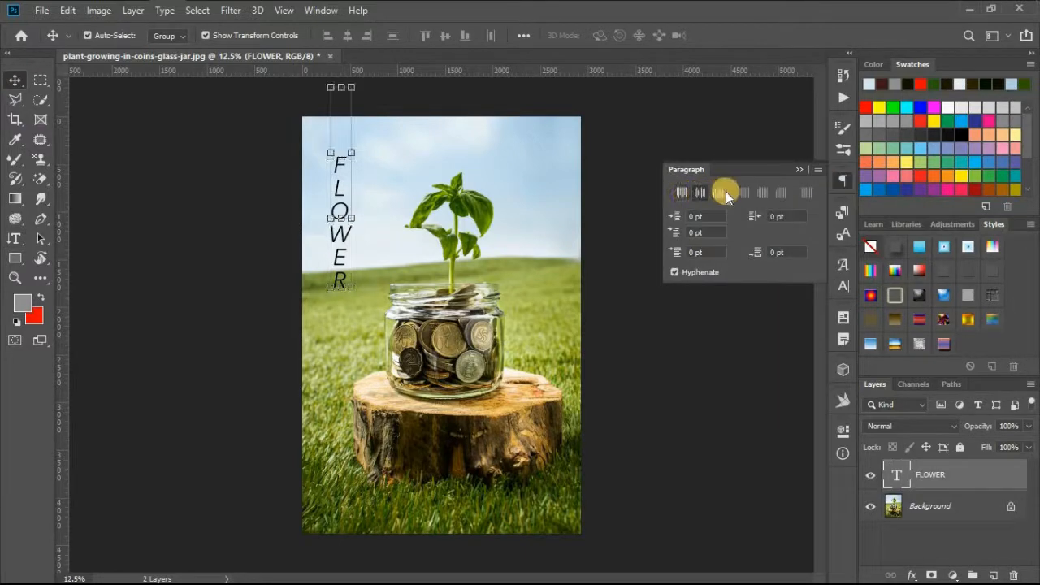
pyautogui.click(683, 193)
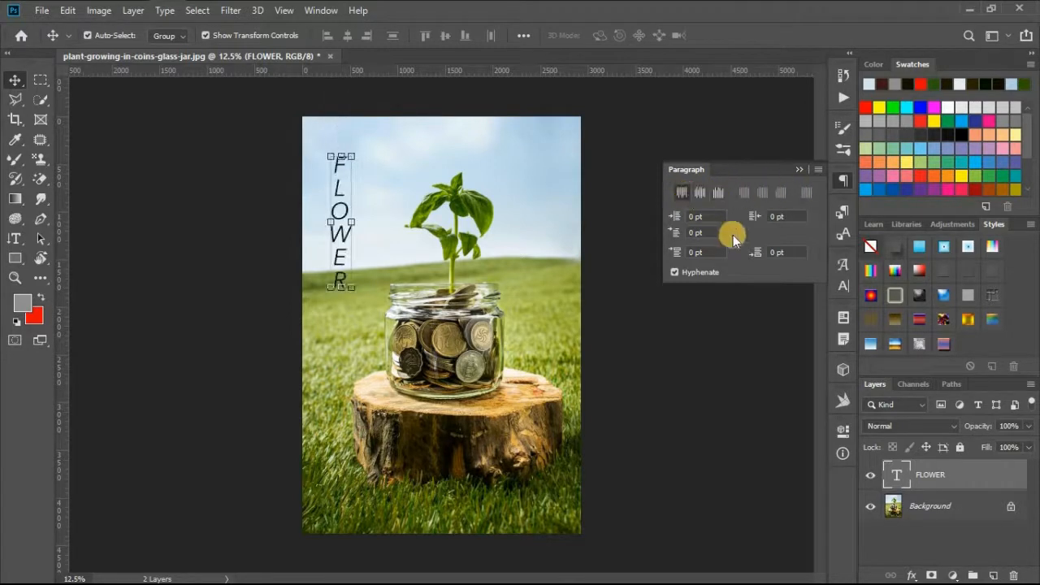
pyautogui.click(799, 171)
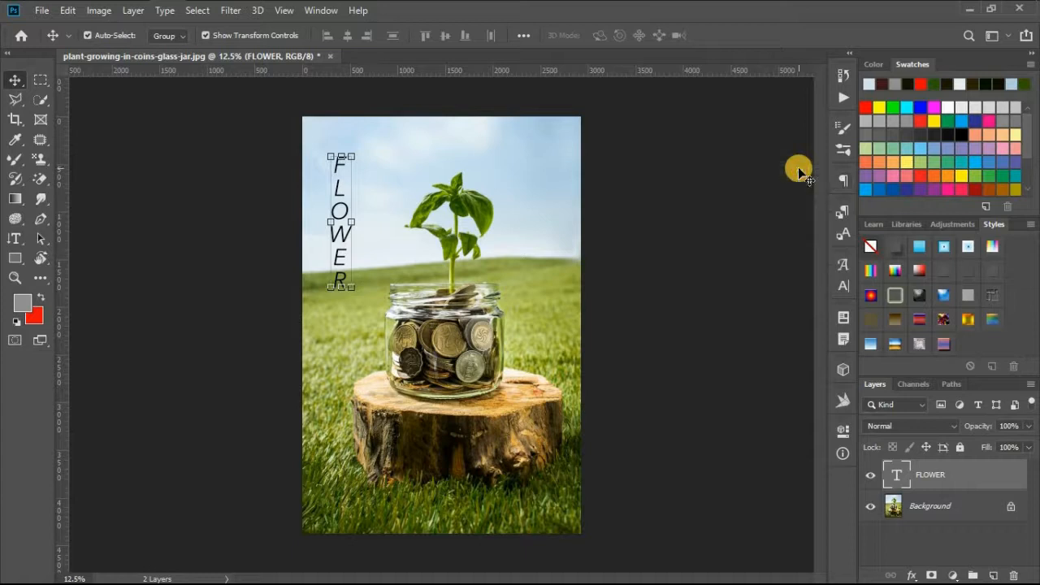
# - Create a vertical type mask selection reading "FLOWER" running from the sky down across the plant's outer leaf
pyautogui.click(14, 239)
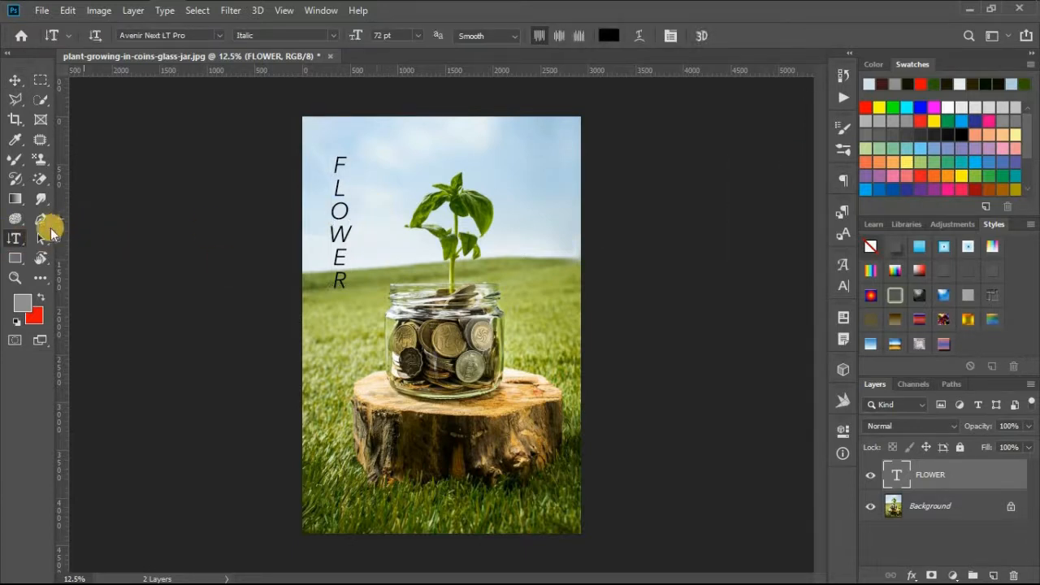
pyautogui.rightClick(12, 241)
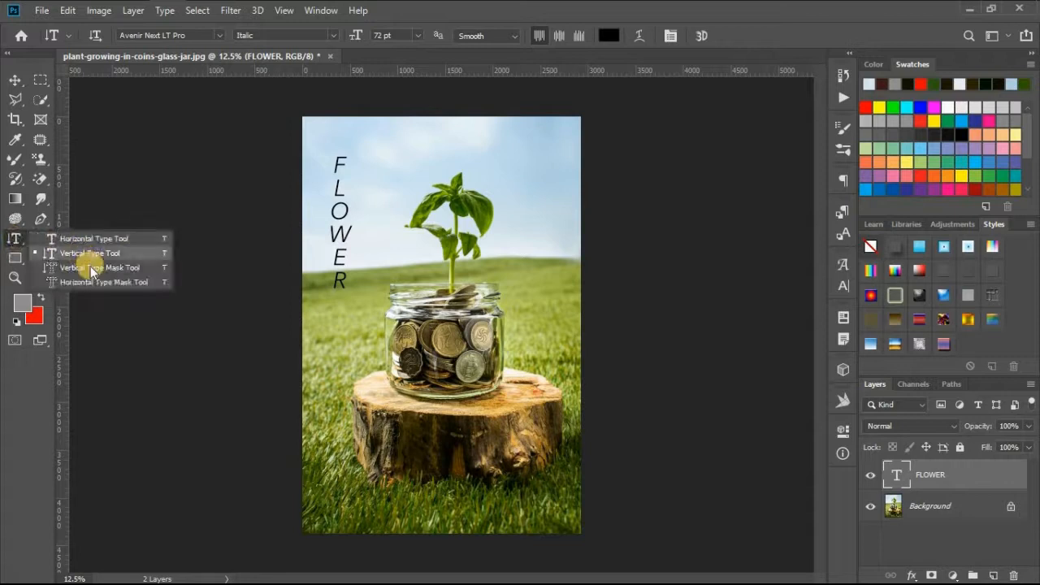
pyautogui.click(91, 268)
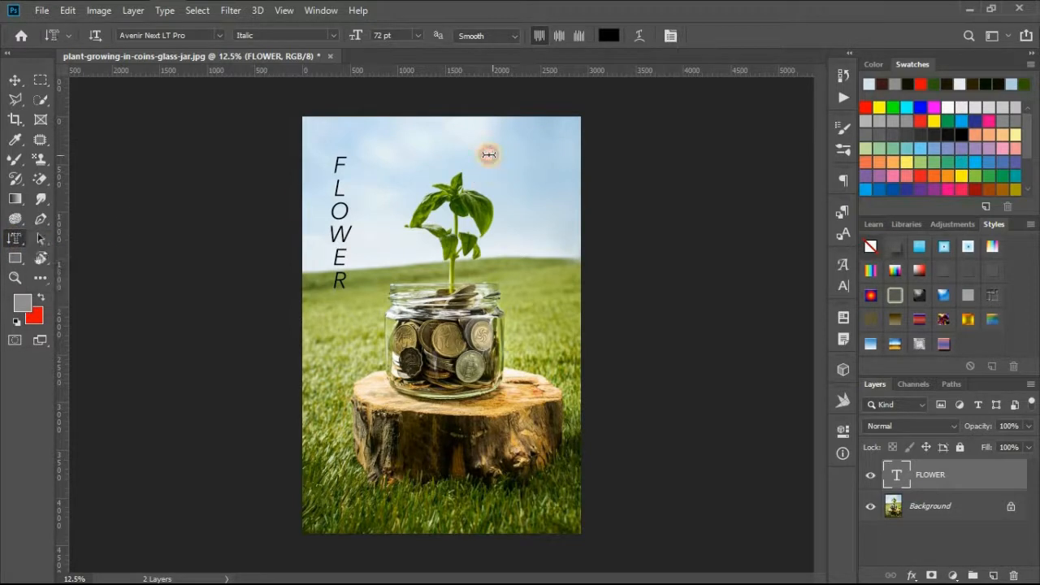
pyautogui.click(488, 155)
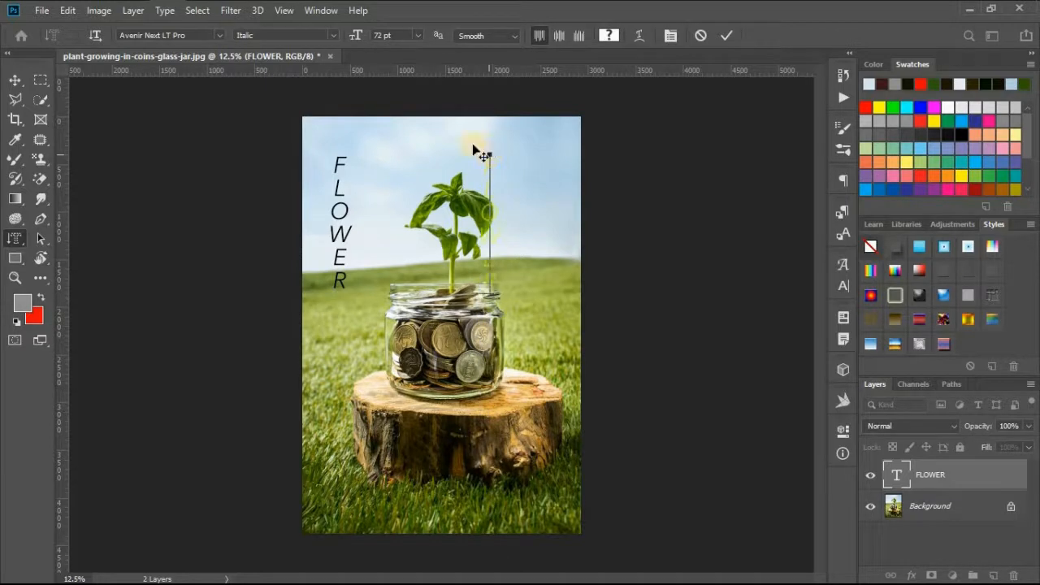
pyautogui.click(14, 80)
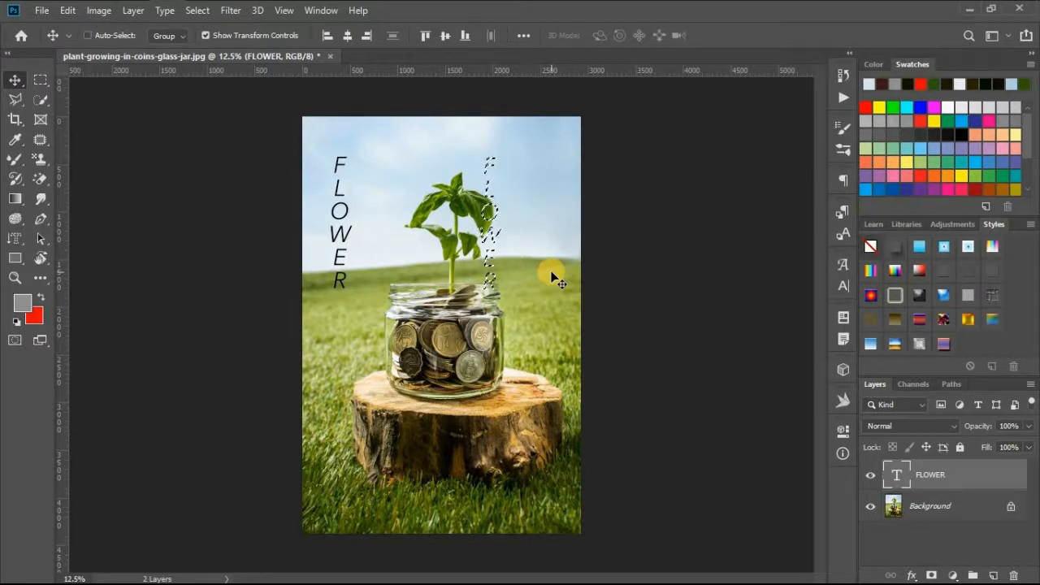
# - Try adding further vertical type mask text over the FLOWER selection, and cancel it
pyautogui.click(13, 240)
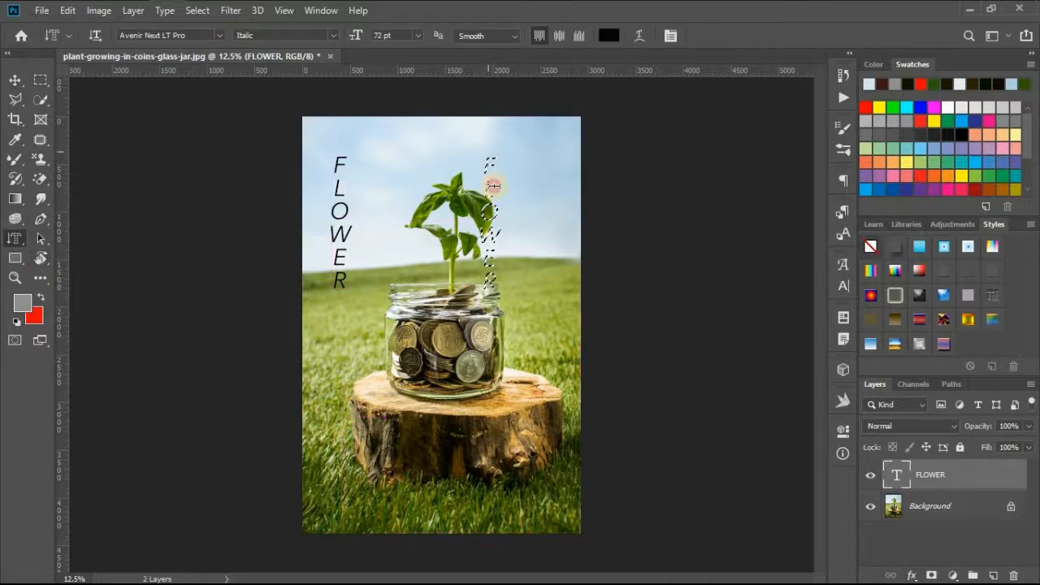
pyautogui.moveTo(482, 148); pyautogui.dragTo(482, 350)
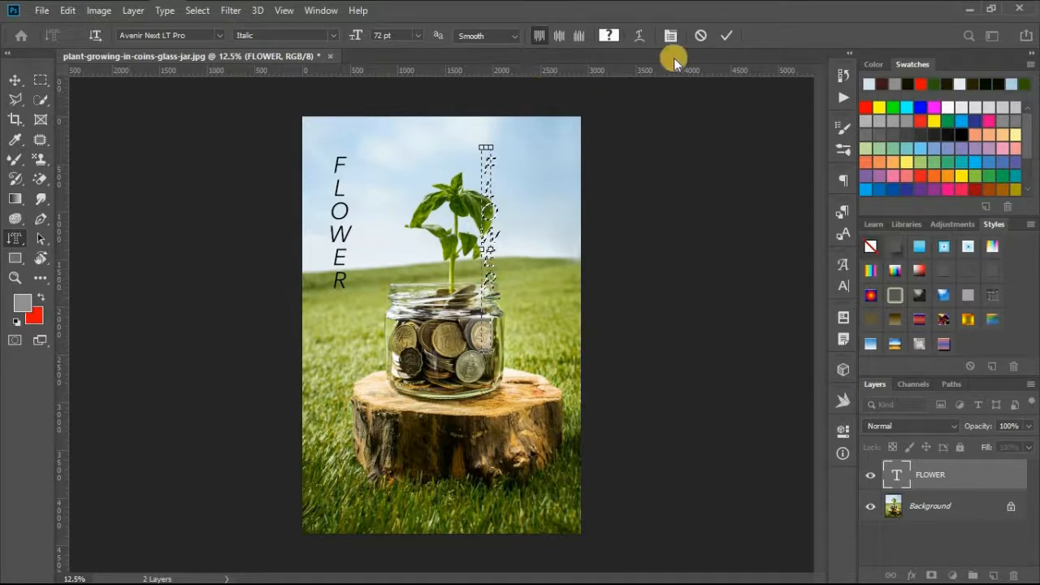
pyautogui.click(568, 122)
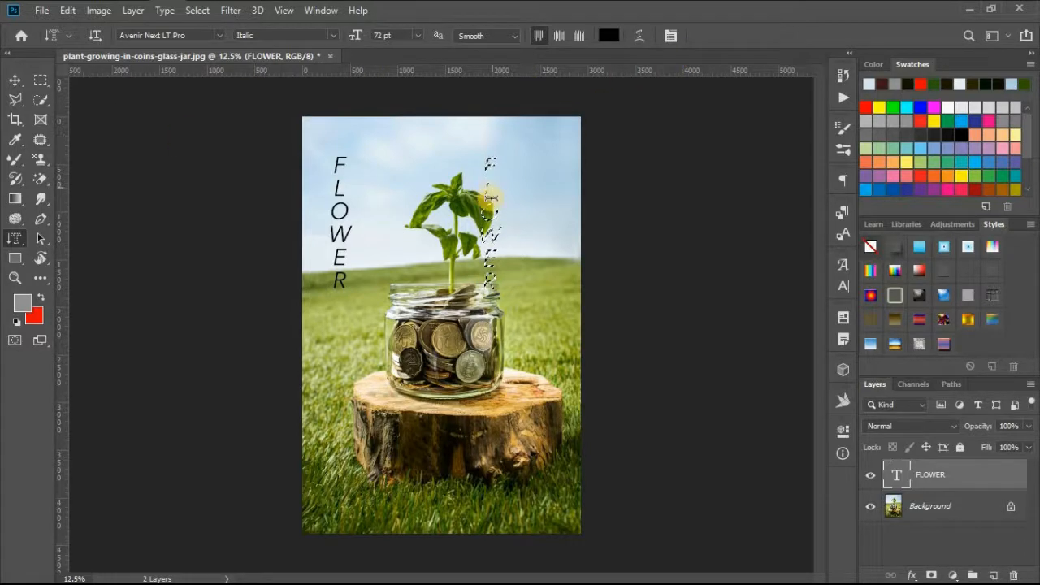
pyautogui.click(491, 197)
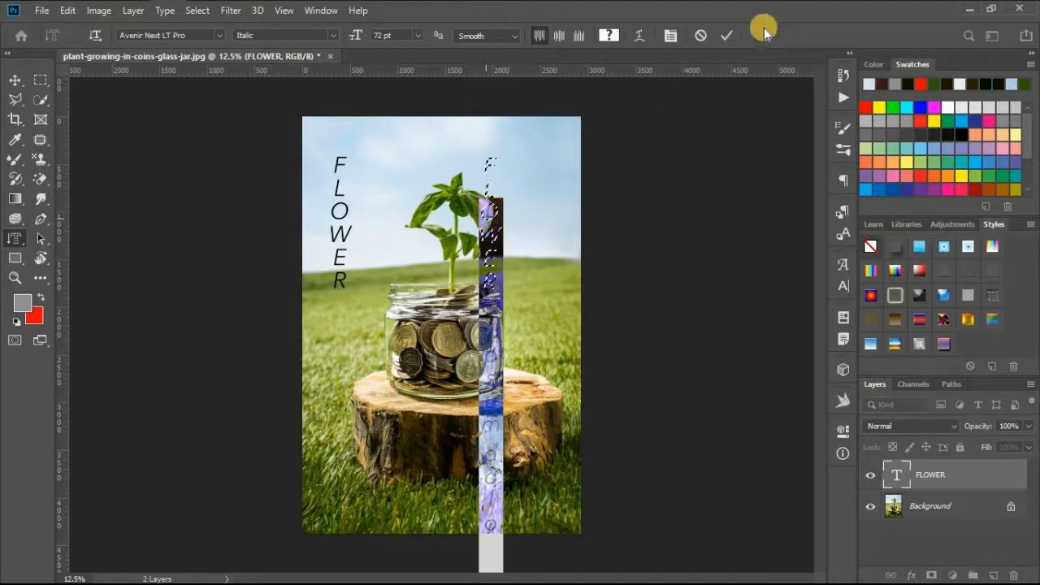
pyautogui.click(697, 36)
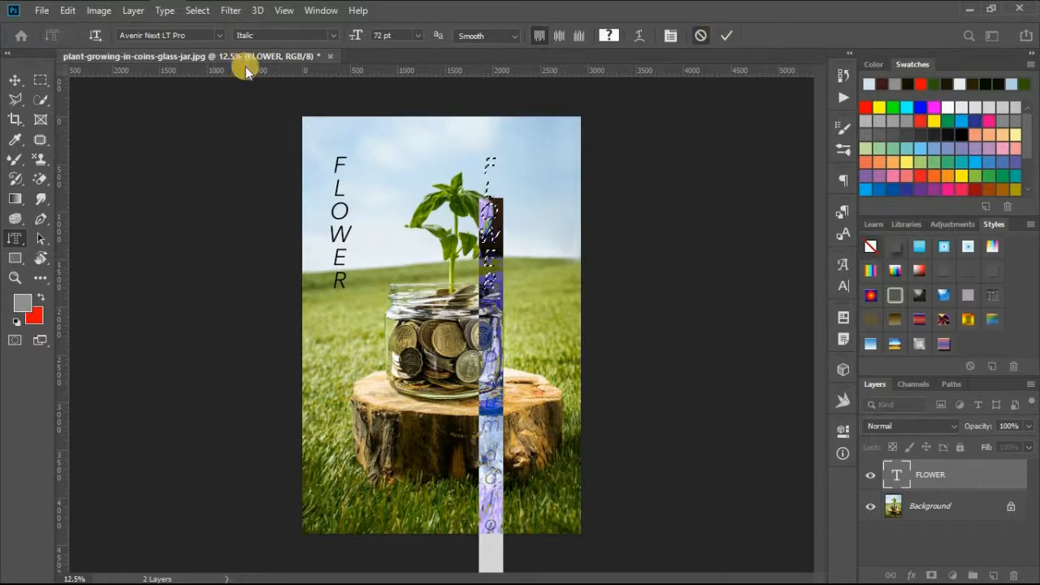
pyautogui.press('v')
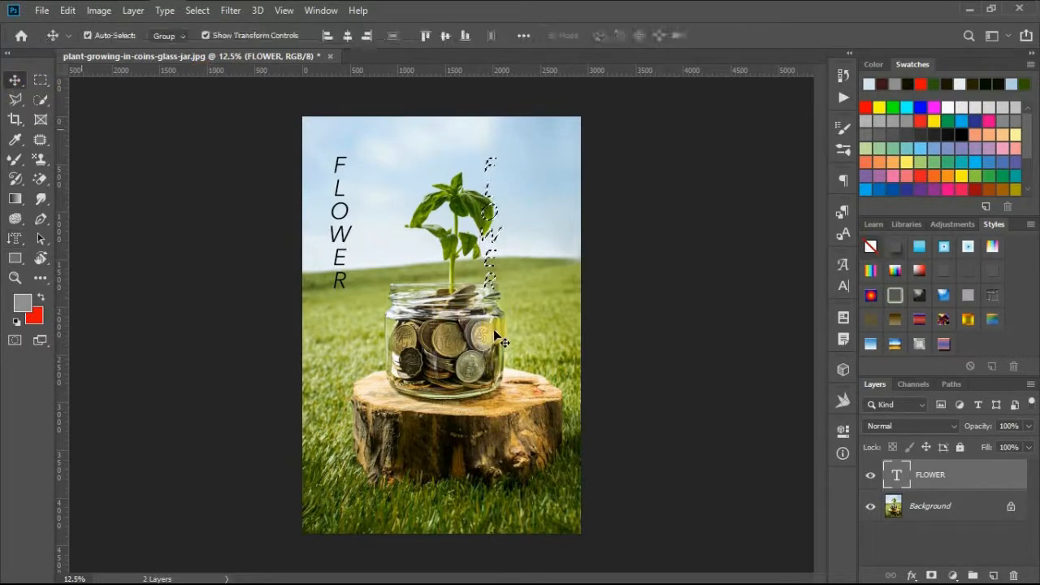
# - Convert the Background into a regular layer named Layer 0 and copy its FLOWER-shaped selection to a new layer
pyautogui.hotkey('ctrl', 'c')
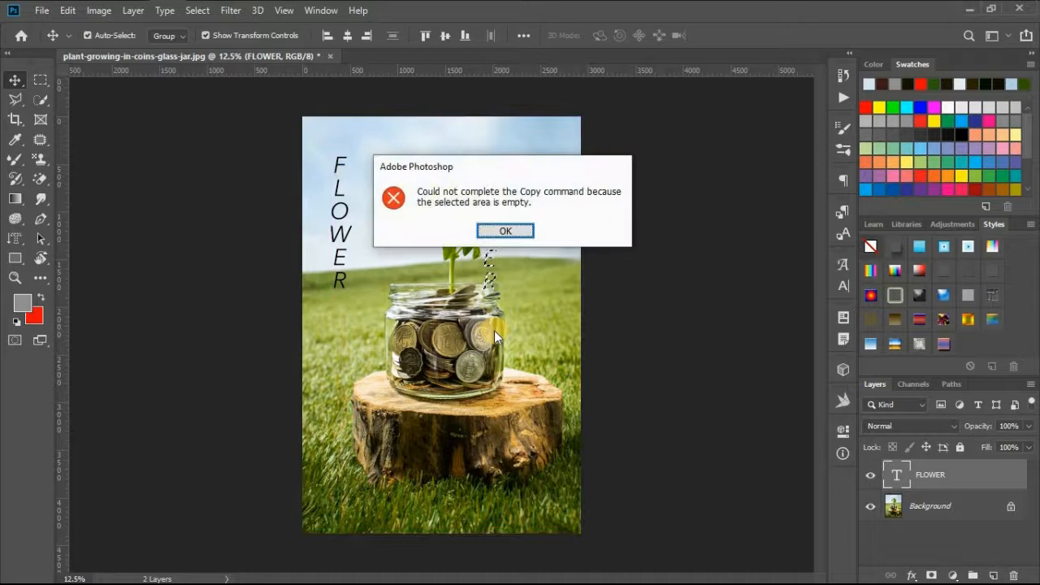
pyautogui.press('Return')
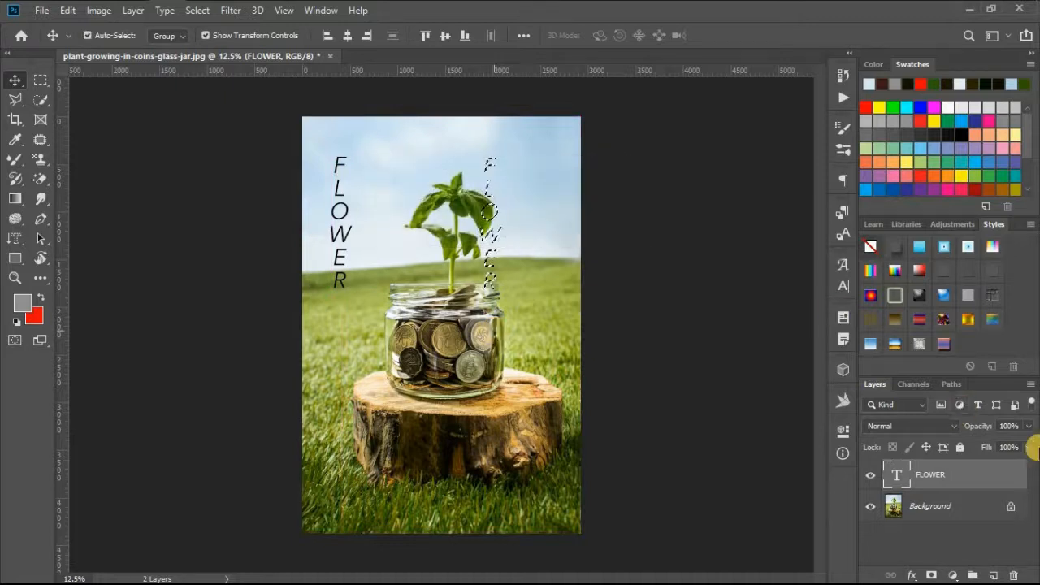
pyautogui.click(971, 502)
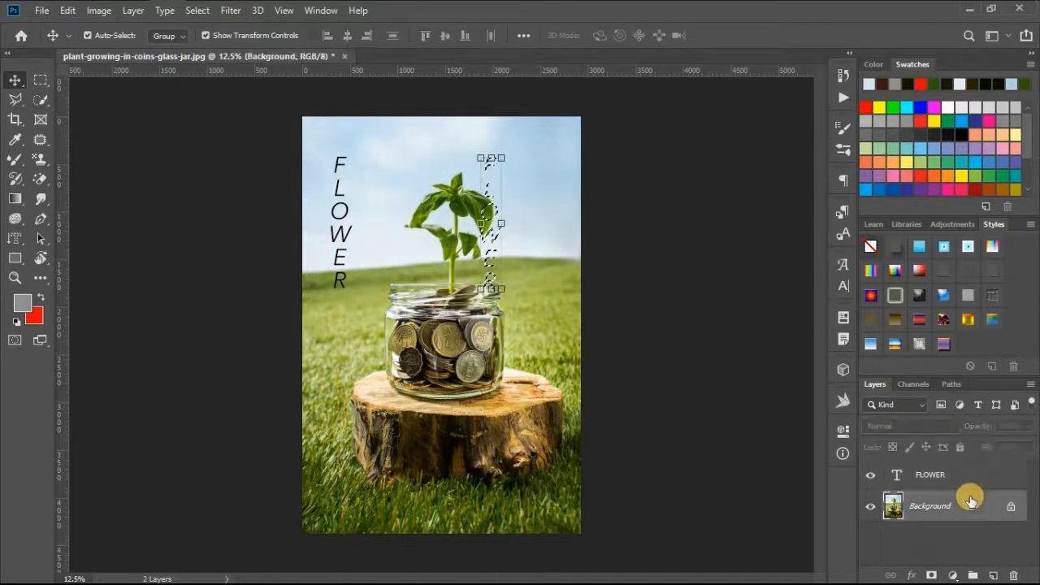
pyautogui.doubleClick(970, 502)
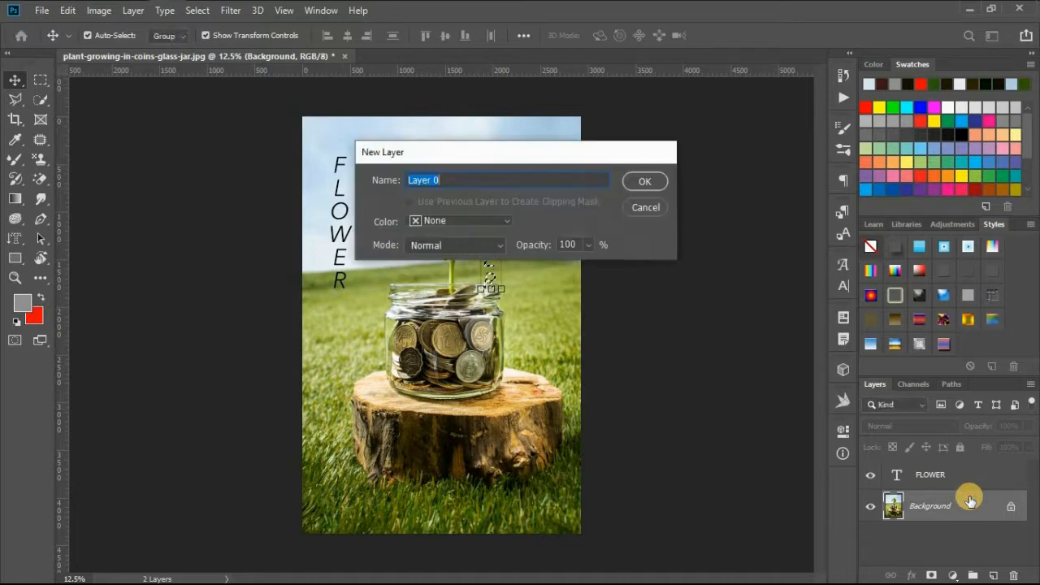
pyautogui.press('Return')
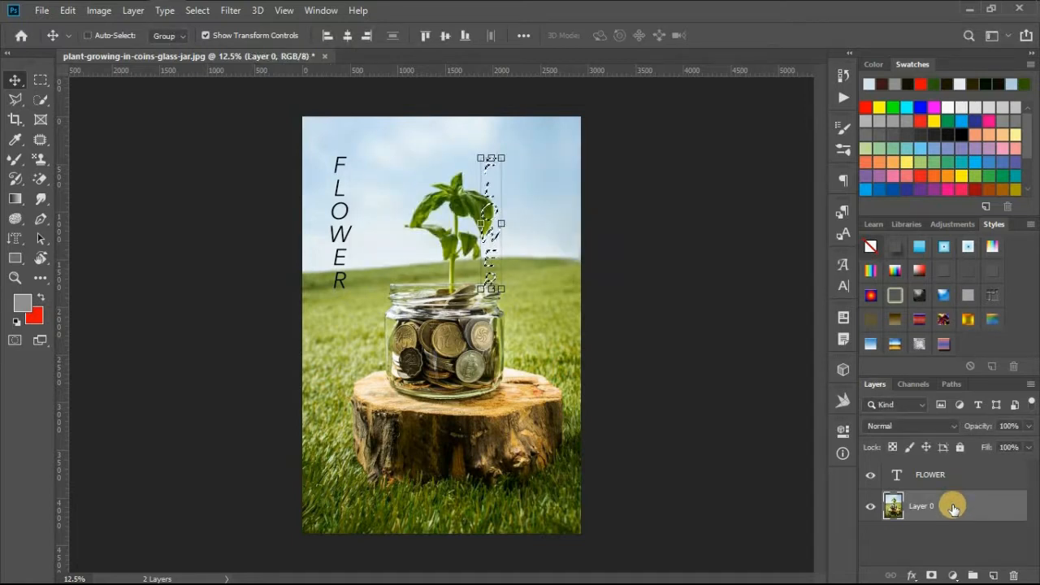
pyautogui.hotkey('ctrl', 'j')
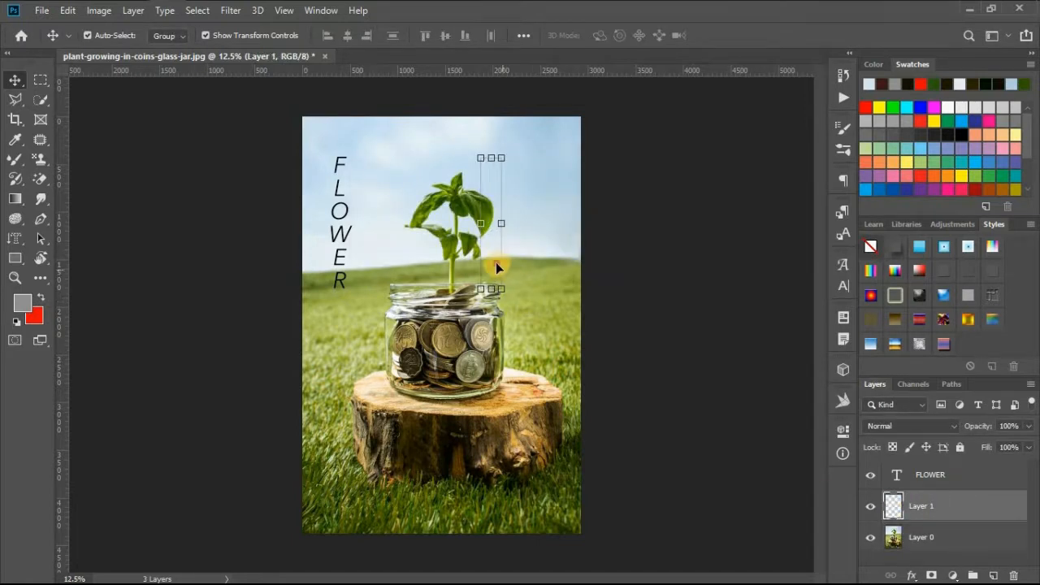
# - Move the FLOWER-shaped photo cutout from the plant into the upper-right sky and deselect its layer
pyautogui.moveTo(497, 267); pyautogui.dragTo(529, 269)
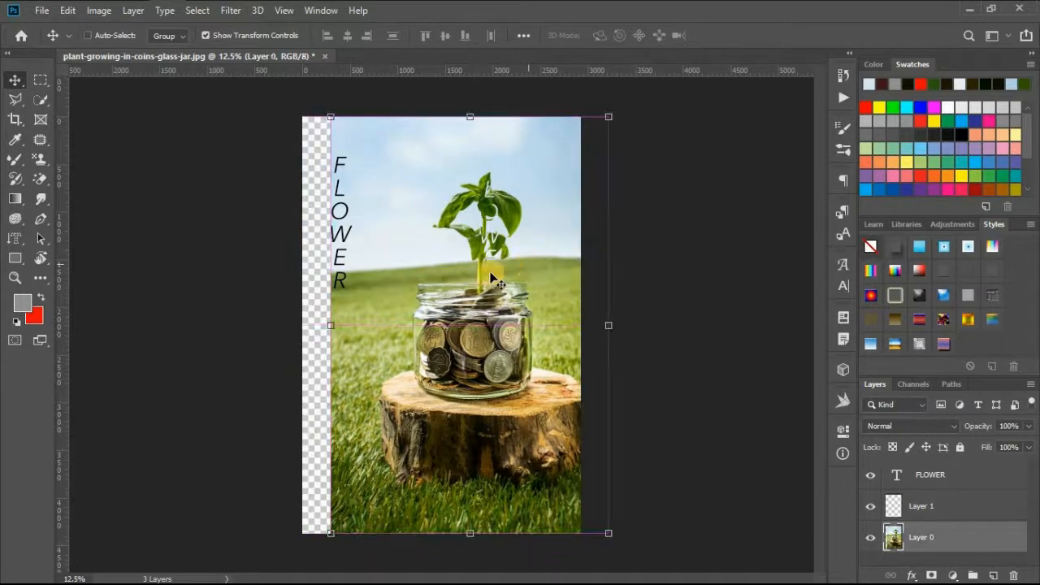
pyautogui.hotkey('ctrl', 'z')
pyautogui.click(916, 504)
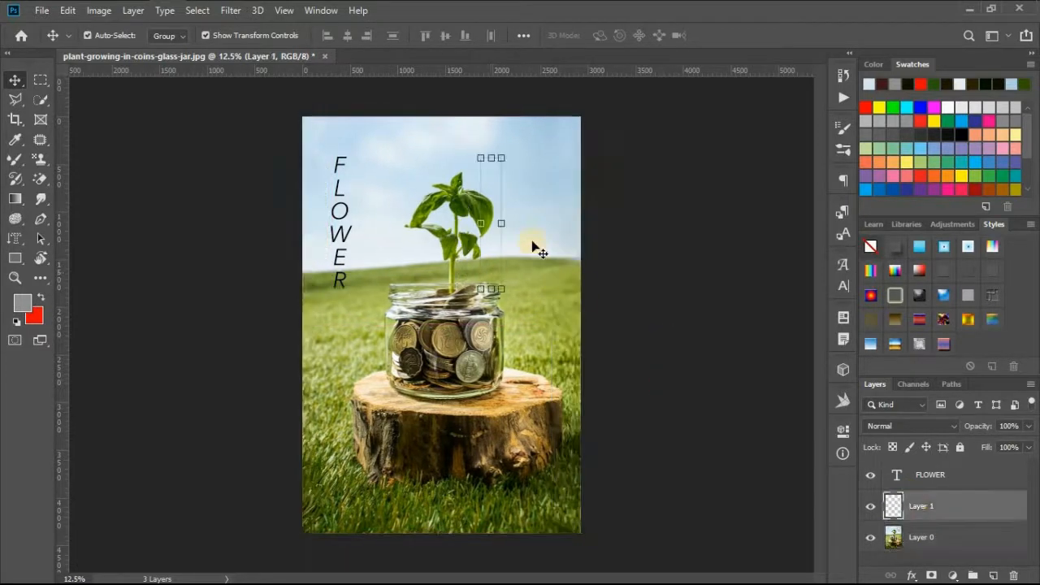
pyautogui.moveTo(499, 231); pyautogui.dragTo(534, 206)
pyautogui.press('Return')
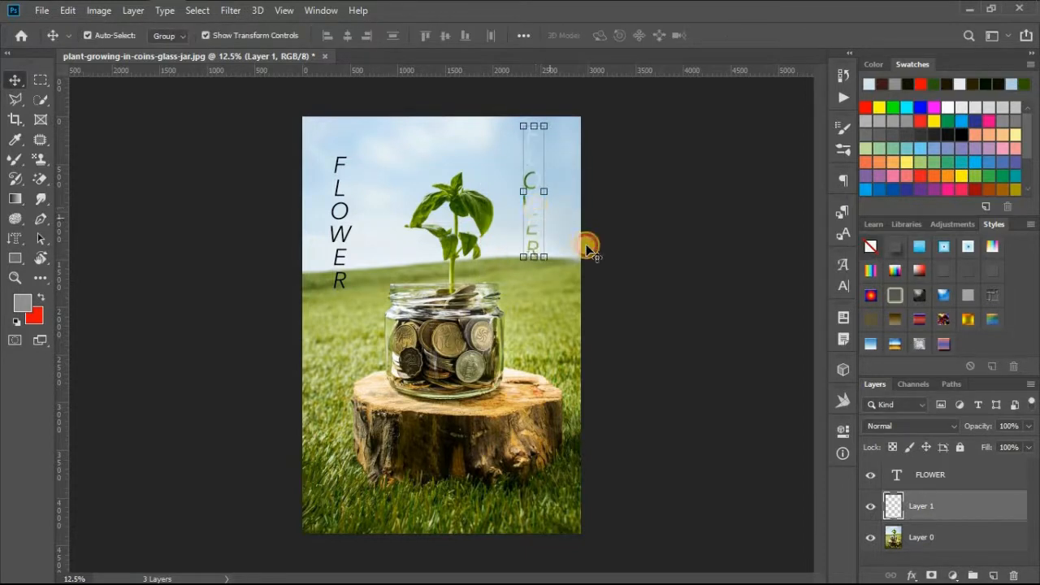
pyautogui.click(588, 241)
# - Create a horizontal type mask selection reading "FLOWER" across the front of the wooden stump
pyautogui.moveTo(11, 244); pyautogui.dragTo(78, 283)
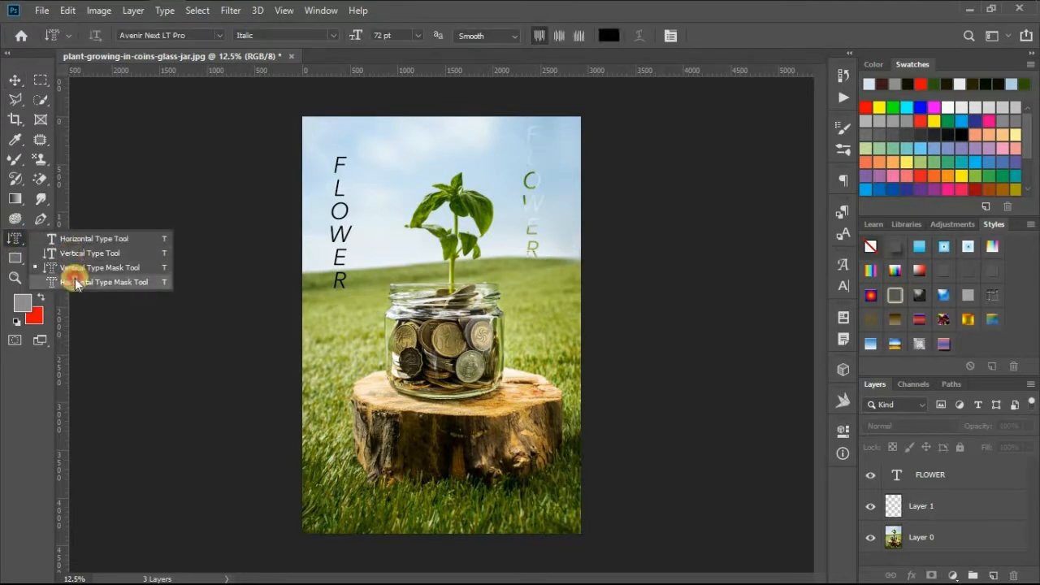
pyautogui.click(74, 282)
pyautogui.click(358, 427)
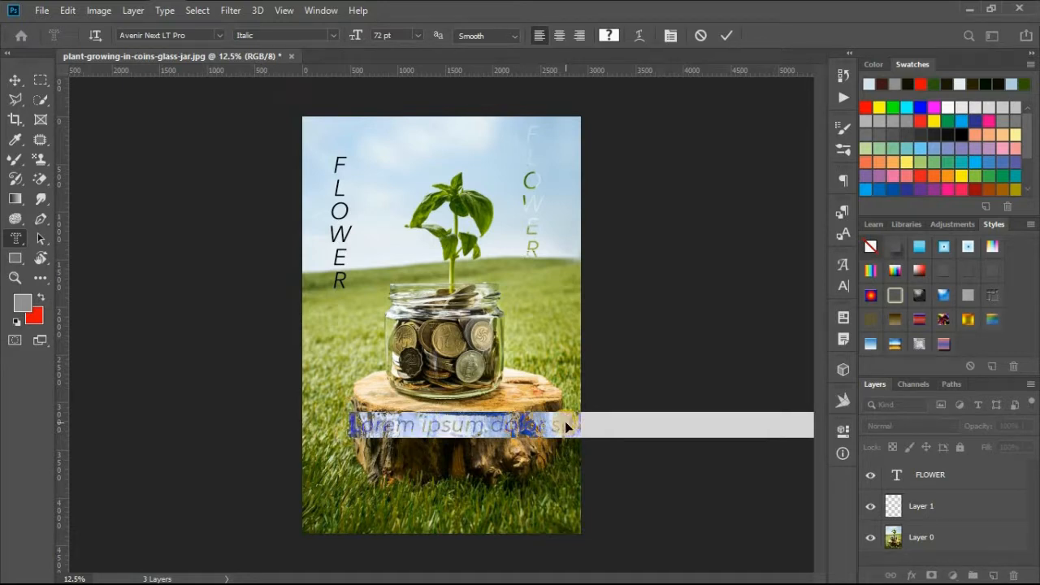
pyautogui.write('LOVE')
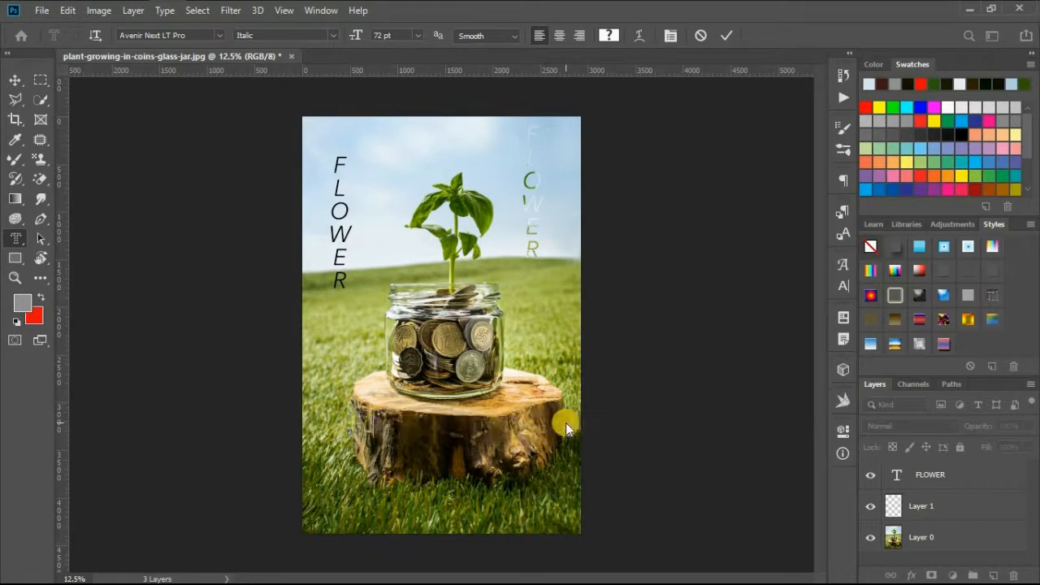
pyautogui.press('BackSpace')
pyautogui.press('BackSpace')
pyautogui.press('BackSpace')
pyautogui.press('BackSpace')
pyautogui.write('FLOWER')
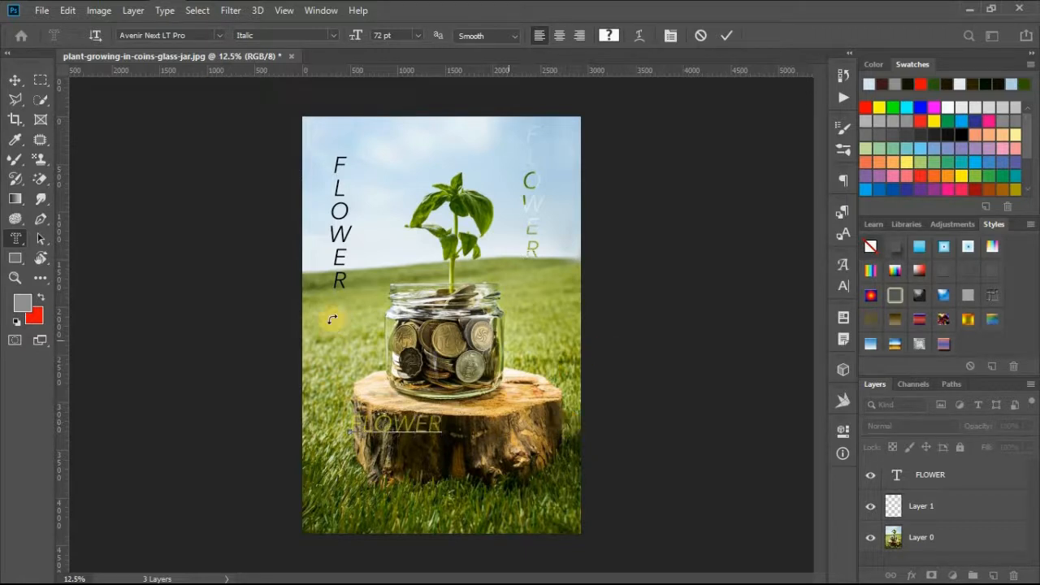
pyautogui.hotkey('ctrl', 'a')
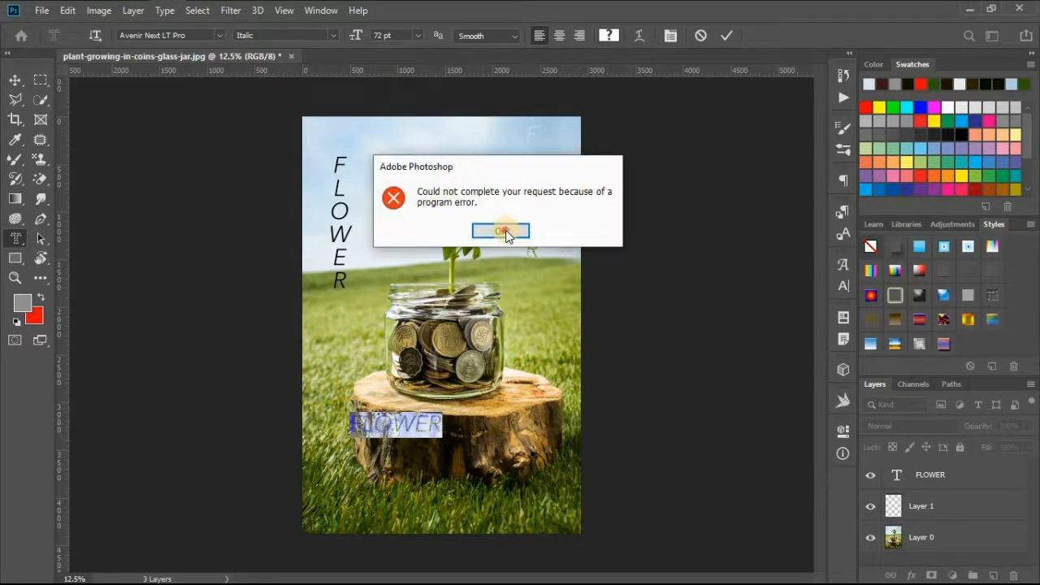
pyautogui.click(506, 231)
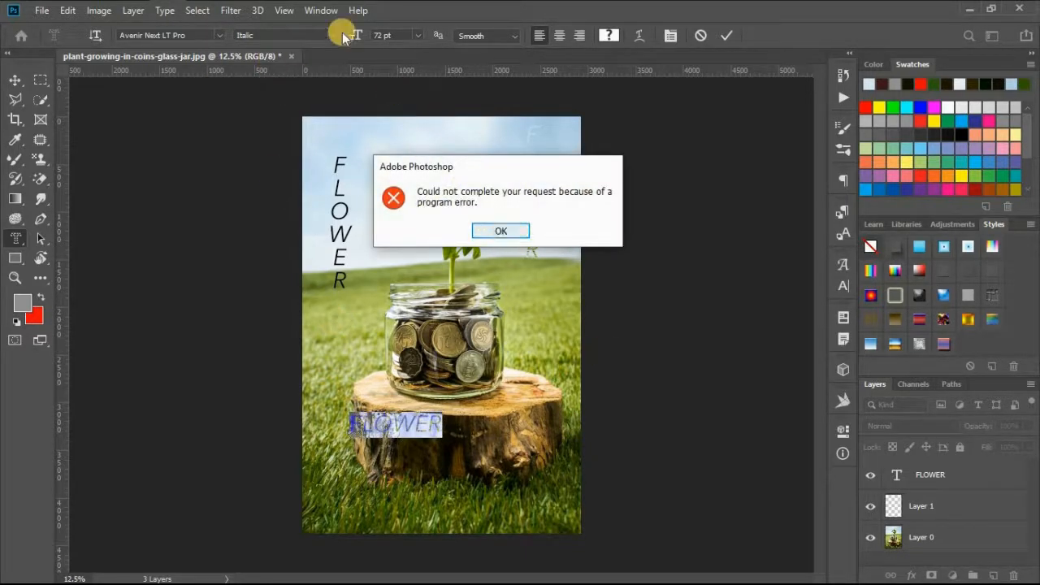
pyautogui.click(507, 226)
pyautogui.click(506, 225)
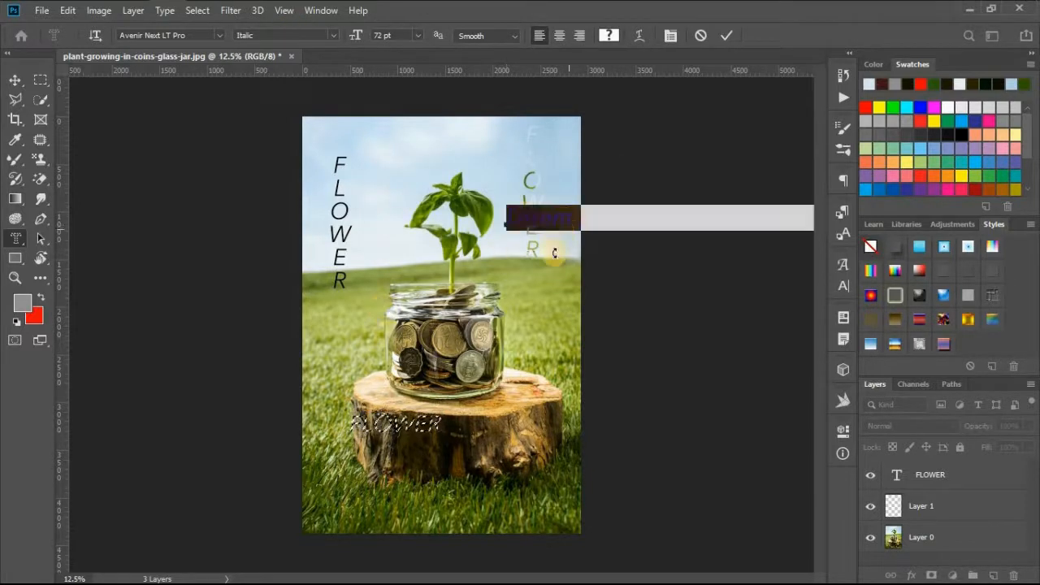
pyautogui.click(701, 37)
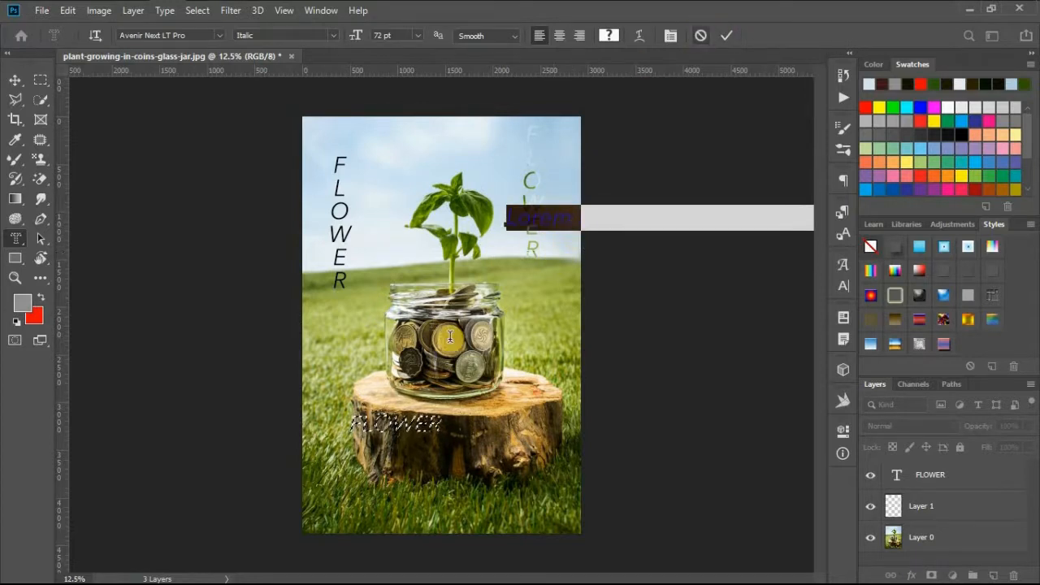
pyautogui.click(14, 78)
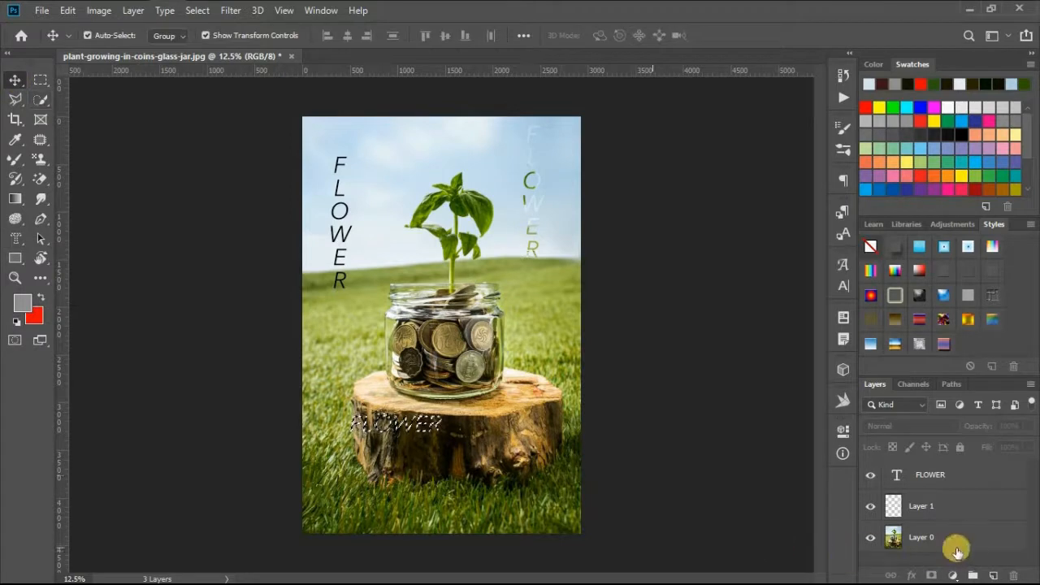